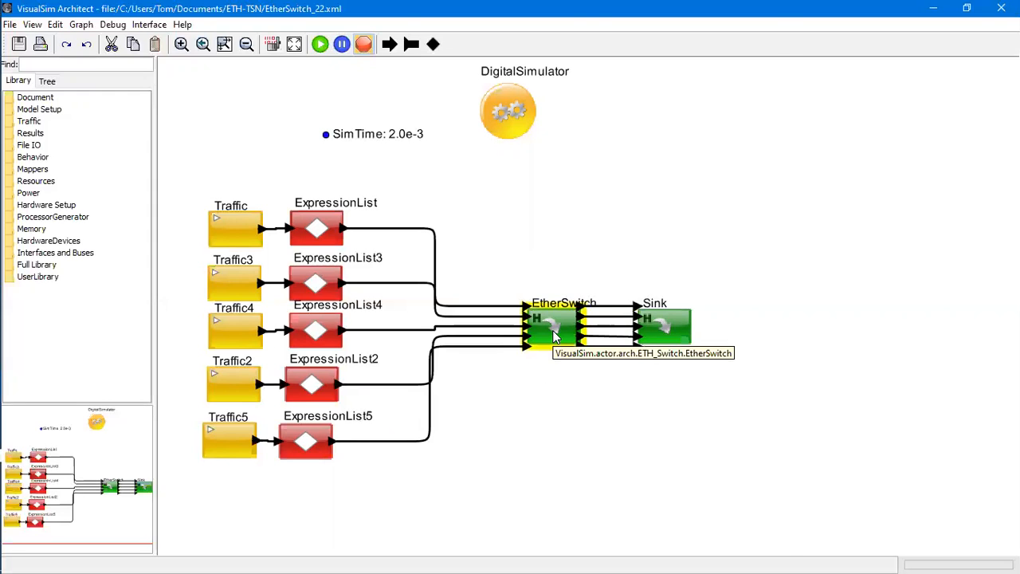
Check the Num_Of_Ports setting in the EtherSwitch block's parameters, then close them
double_click(554, 338)
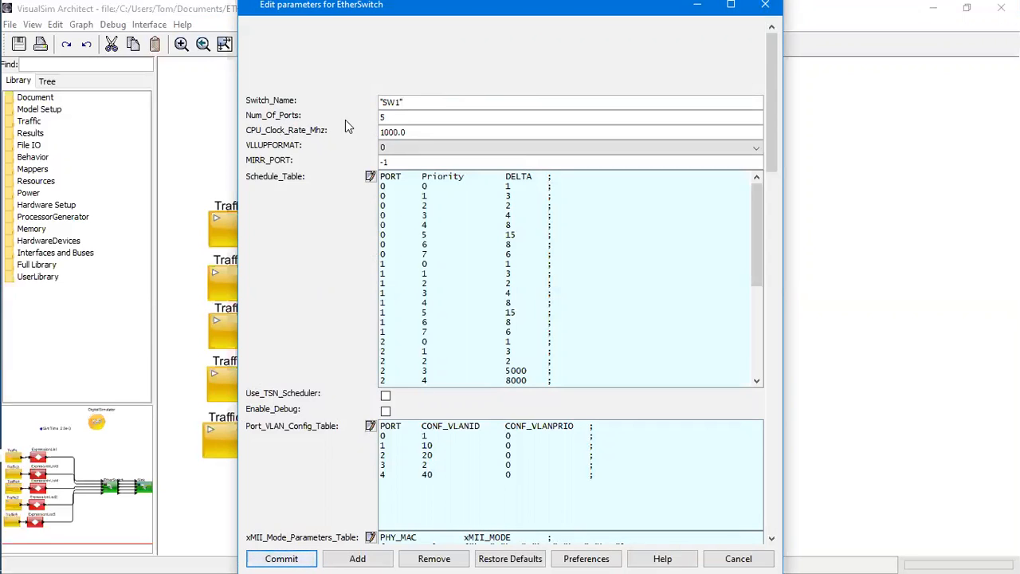
drag(391, 119, 357, 118)
click(416, 120)
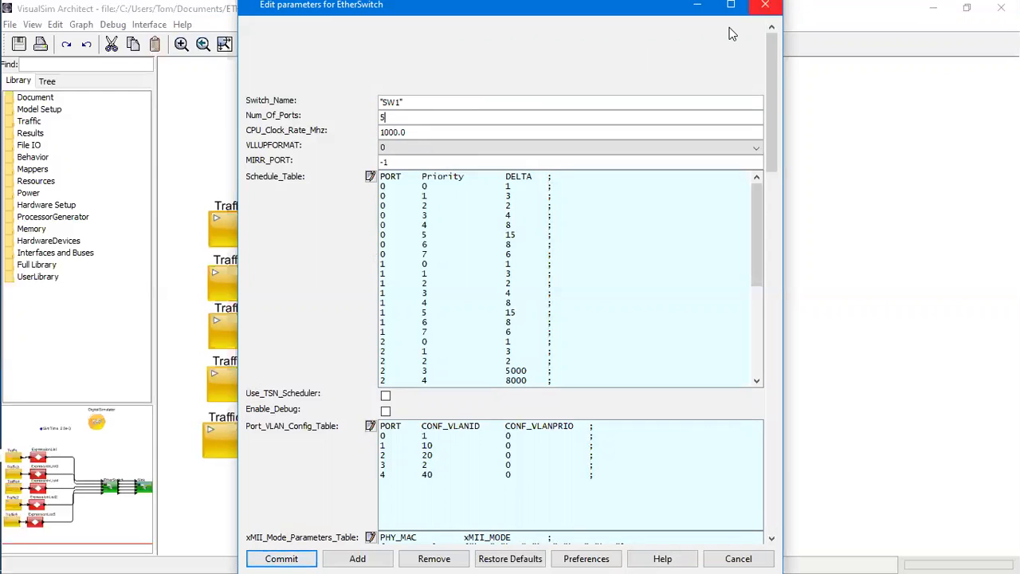
key(Return)
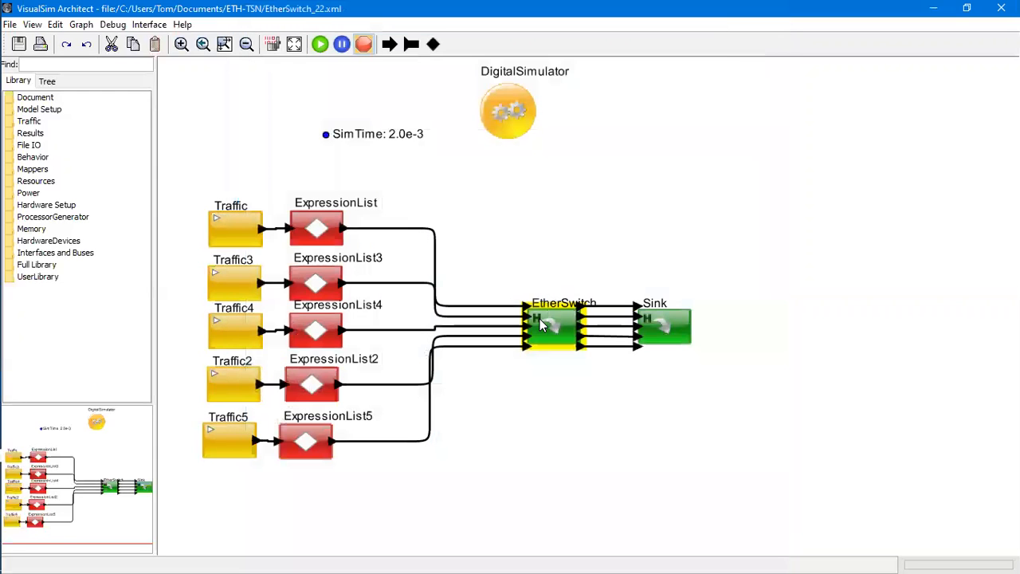
Inspect the EtherSwitch block's internal model and its PHY sub-block, then return to the top-level model
right_click(542, 319)
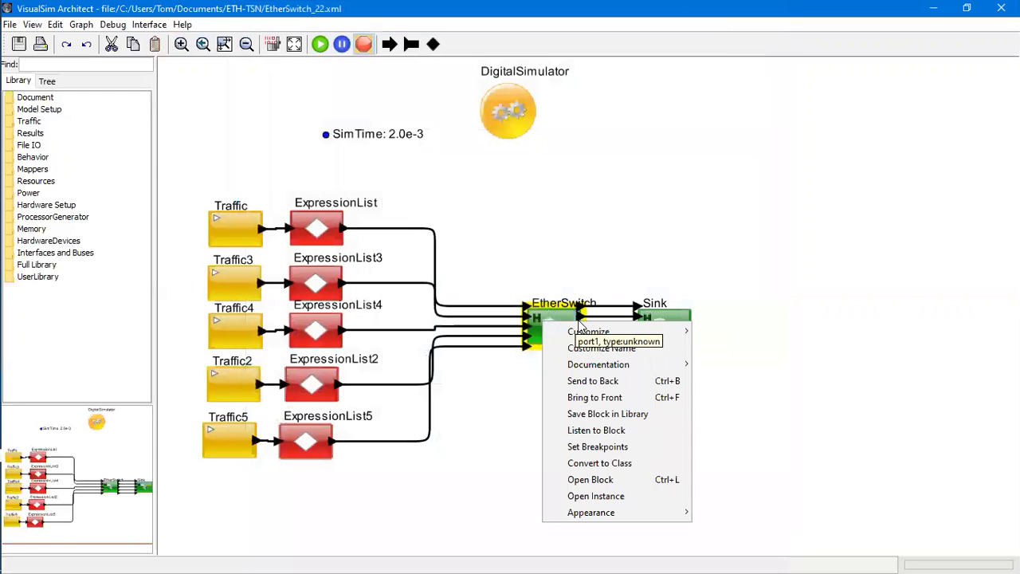
click(594, 488)
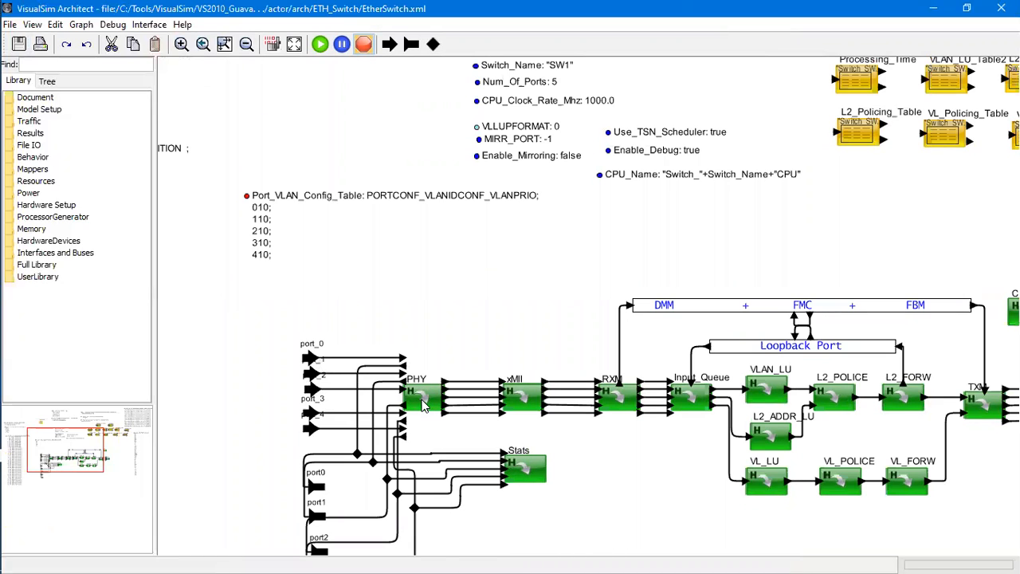
right_click(423, 405)
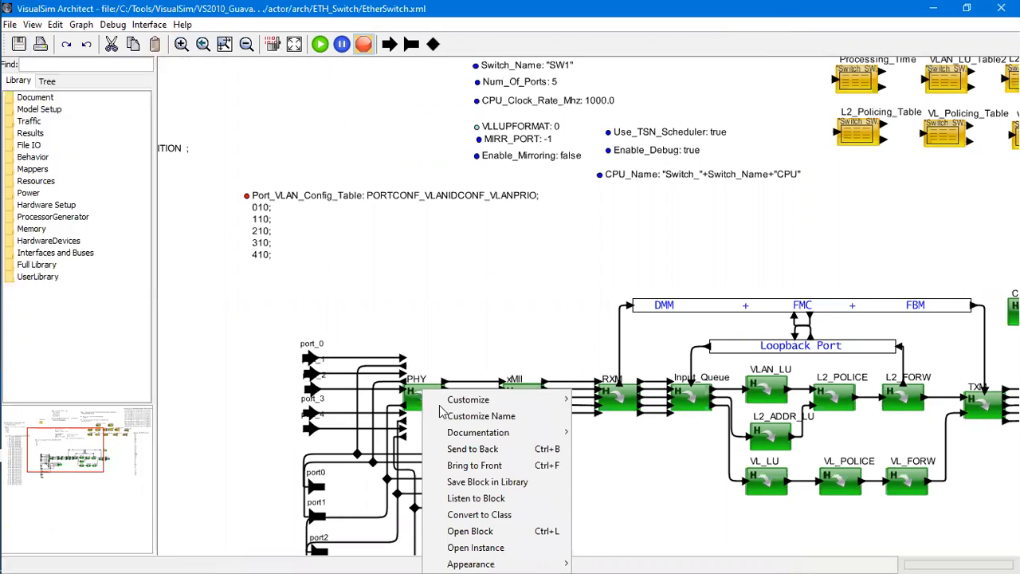
click(478, 532)
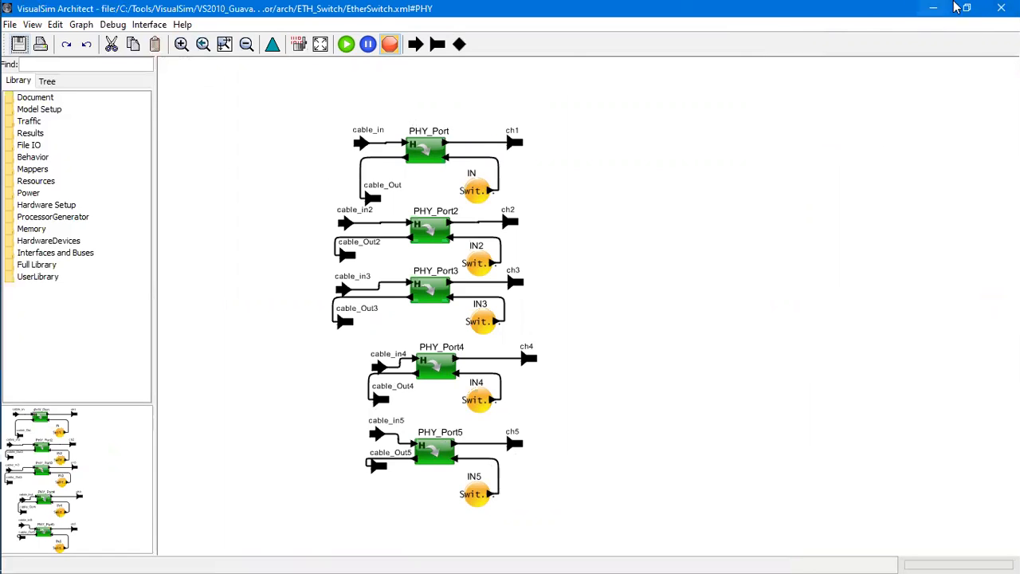
click(1001, 7)
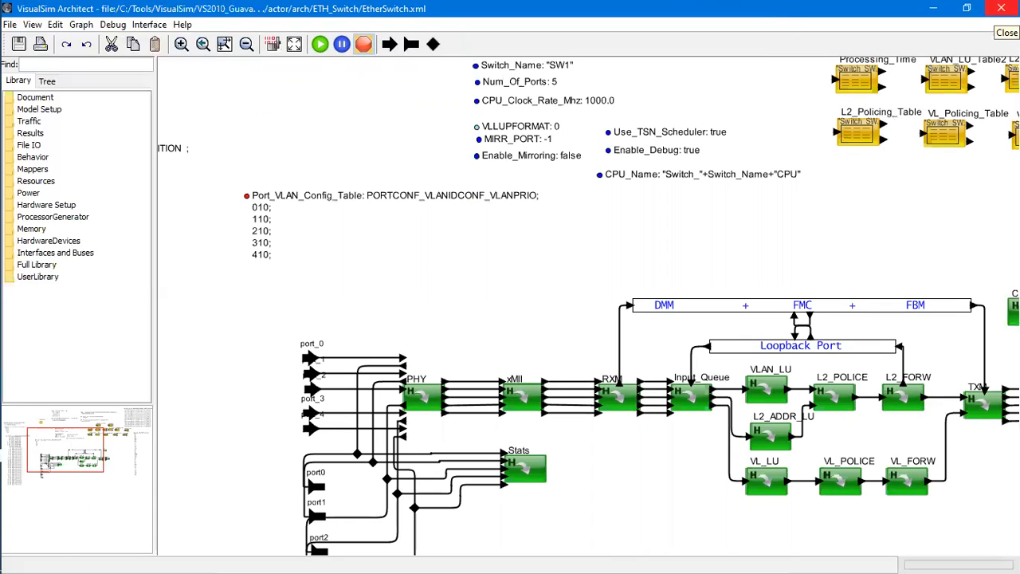
click(1001, 7)
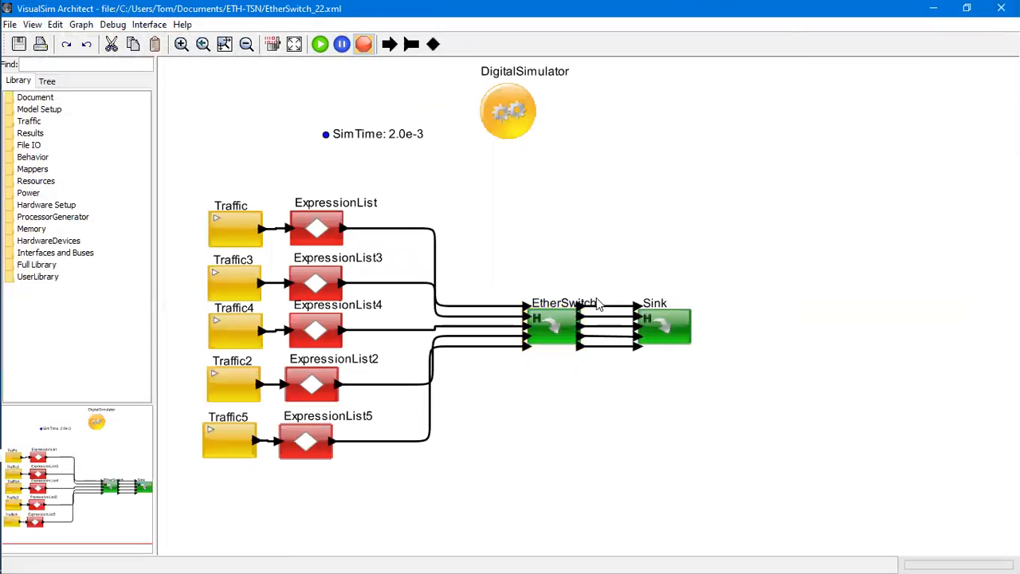
Open the EtherSwitch parameters and examine the mirroring settings, Enable_Mirroring and MIRR_PORT
double_click(542, 334)
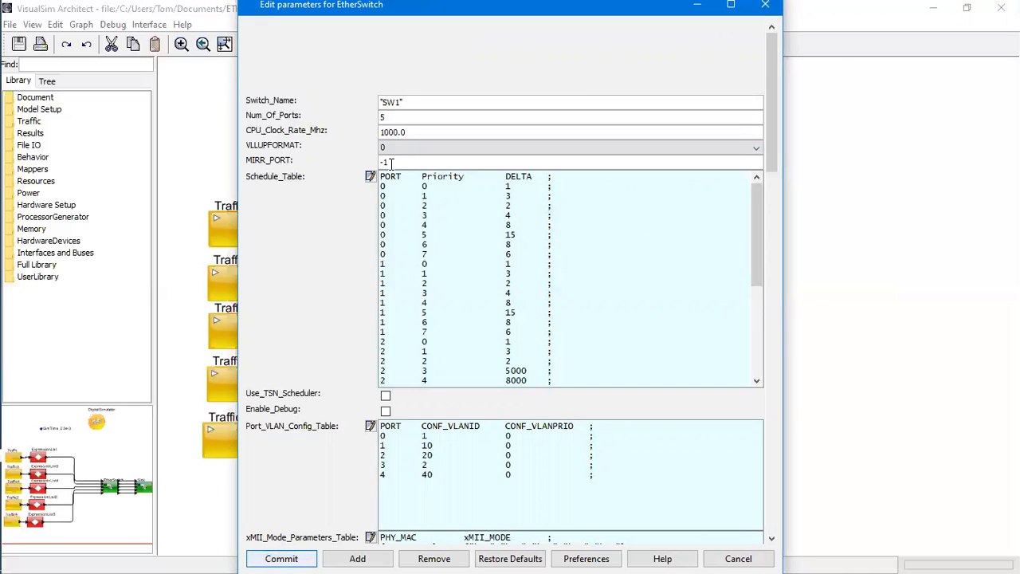
scroll(301, 258, down, 10)
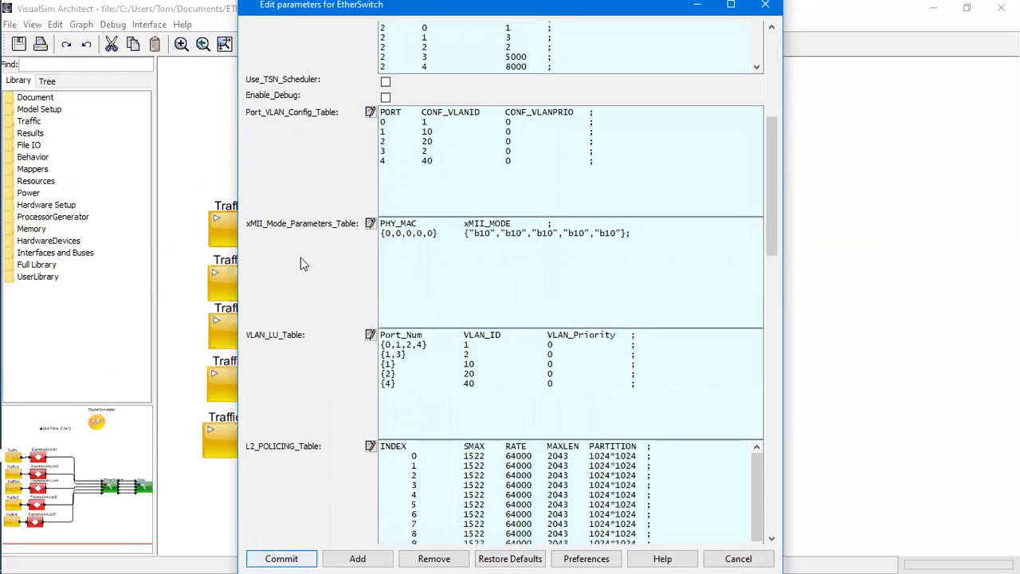
scroll(301, 258, down, 5)
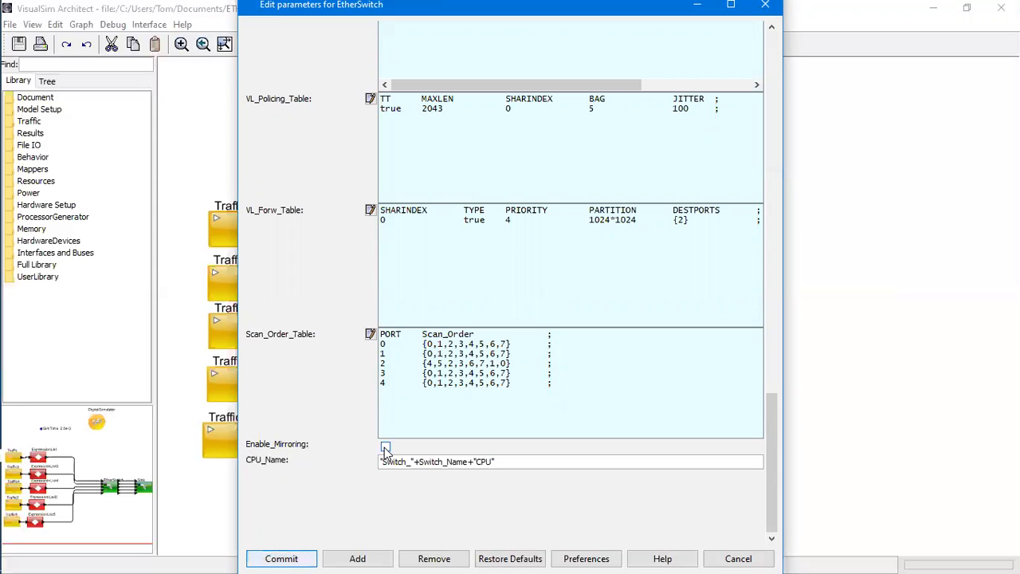
scroll(384, 447, up, 15)
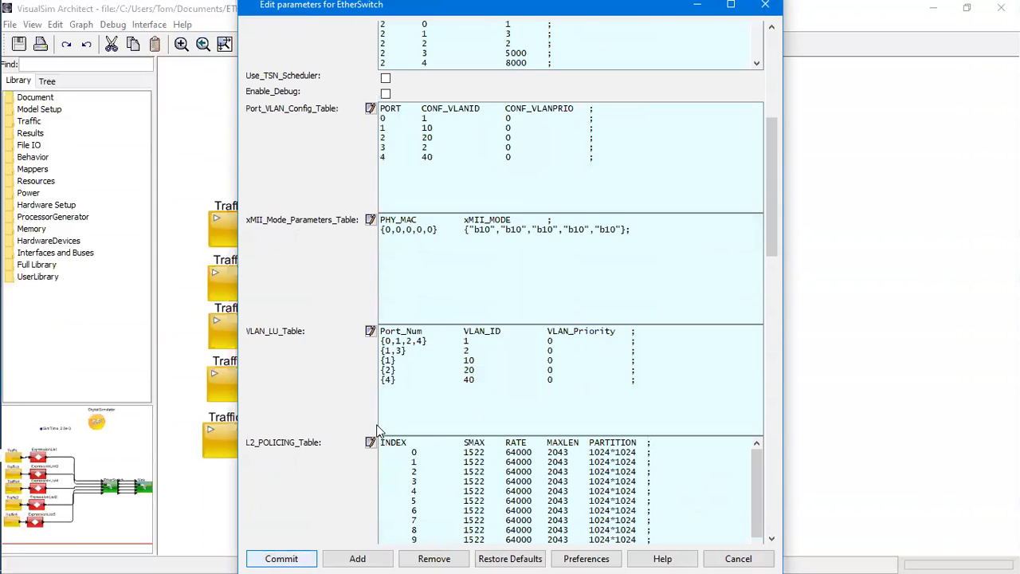
scroll(381, 431, up, 3)
drag(401, 163, 365, 162)
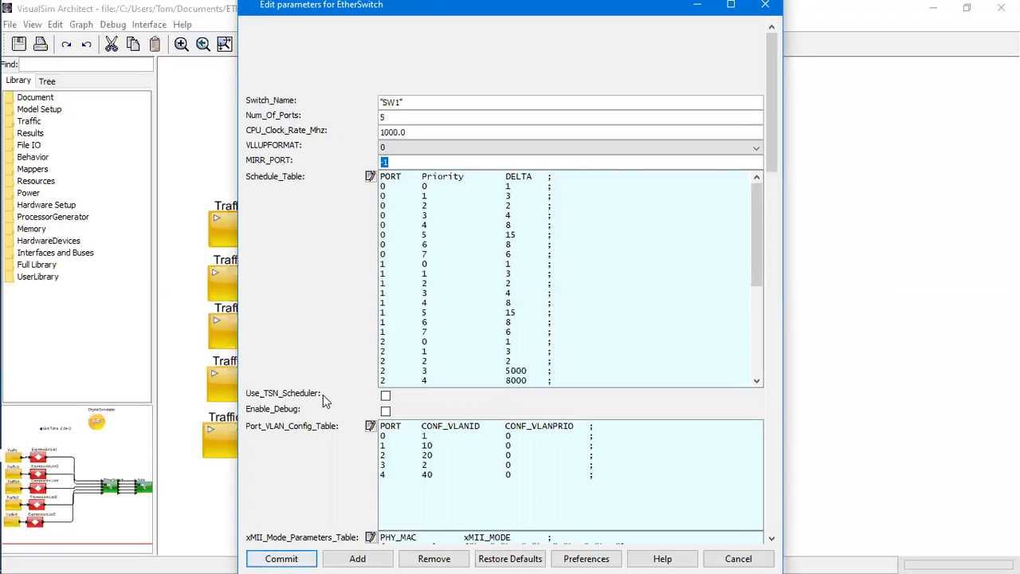
Enable Use_TSN_Scheduler for the EtherSwitch and highlight the port 0 rows in Schedule_Table
click(385, 397)
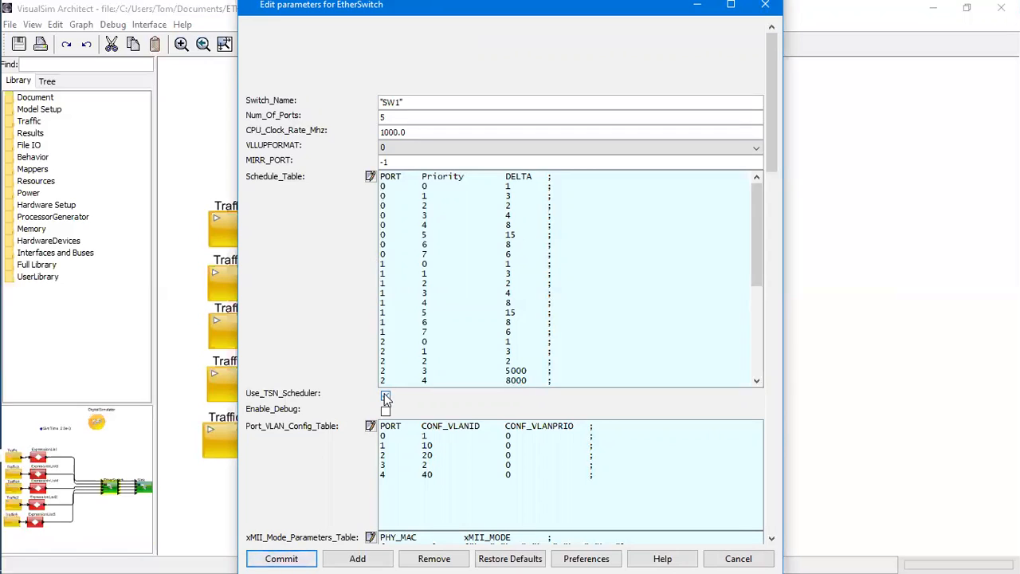
drag(382, 176, 595, 372)
click(588, 338)
drag(576, 260, 335, 166)
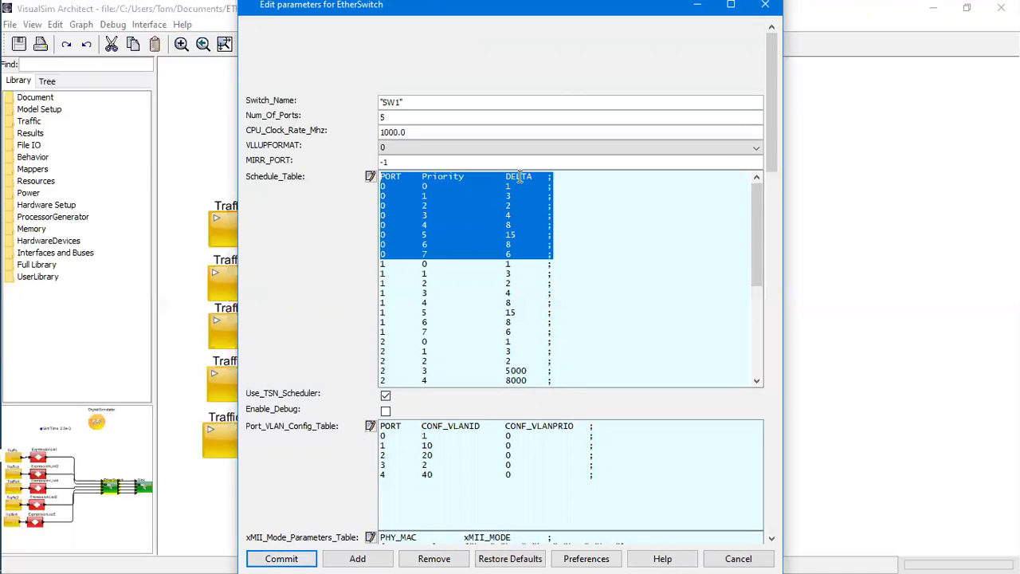
Examine the Priority and DELTA entries in Schedule_Table for port 0 and for port 2, priorities 3 and 4
click(517, 187)
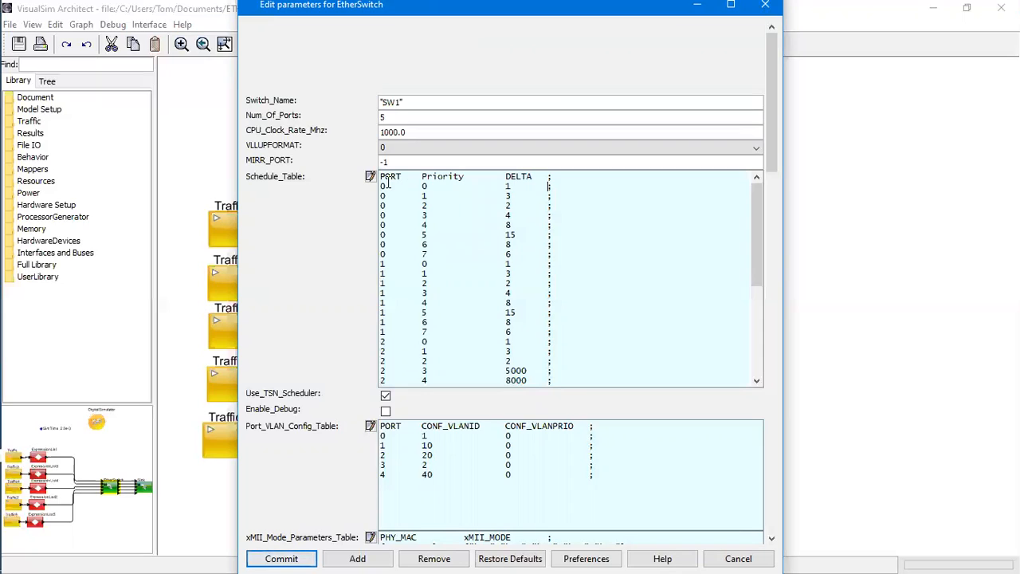
drag(383, 186, 557, 187)
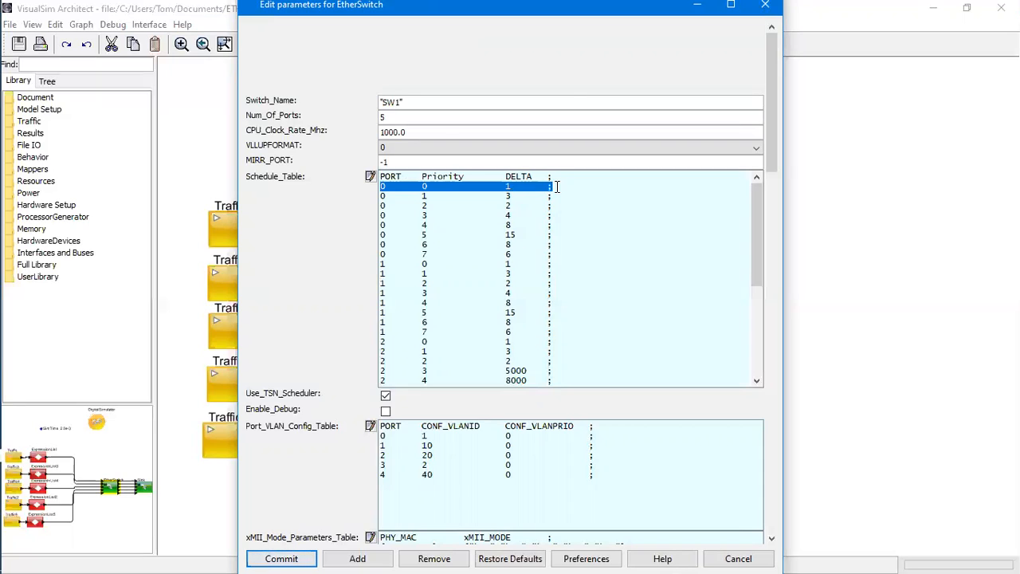
drag(416, 197, 428, 196)
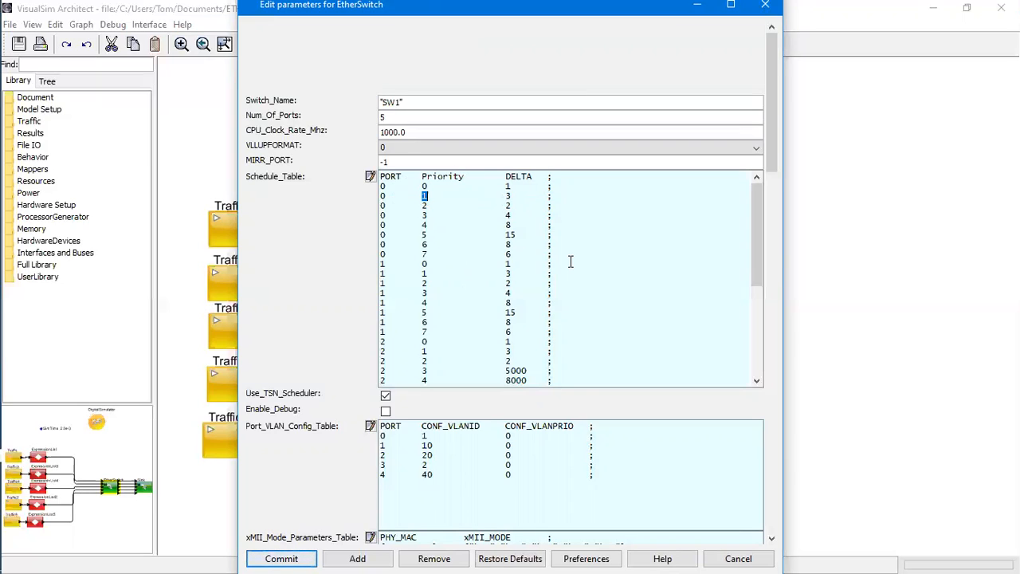
drag(560, 256, 363, 179)
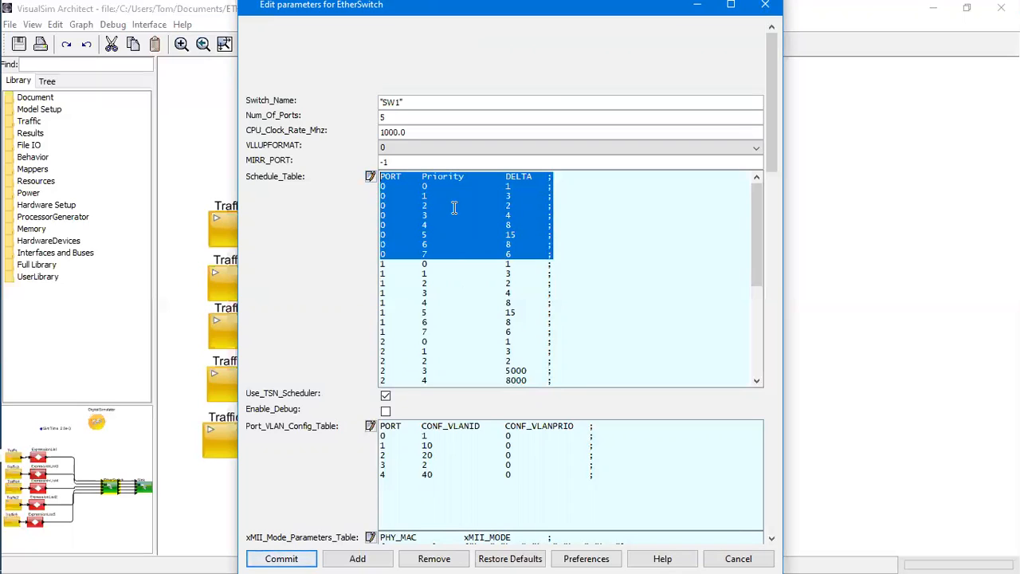
click(554, 208)
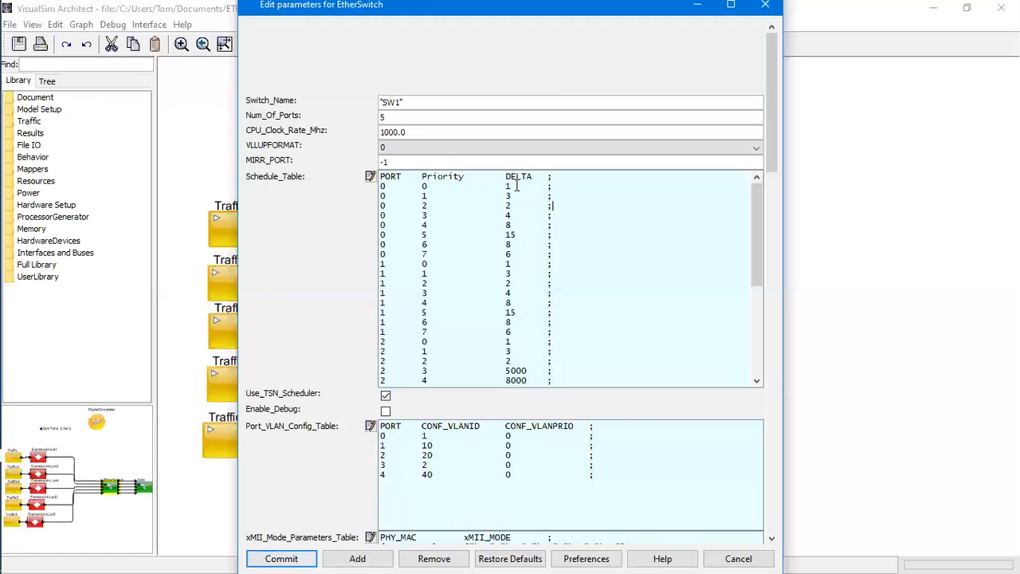
scroll(517, 185, down, 1)
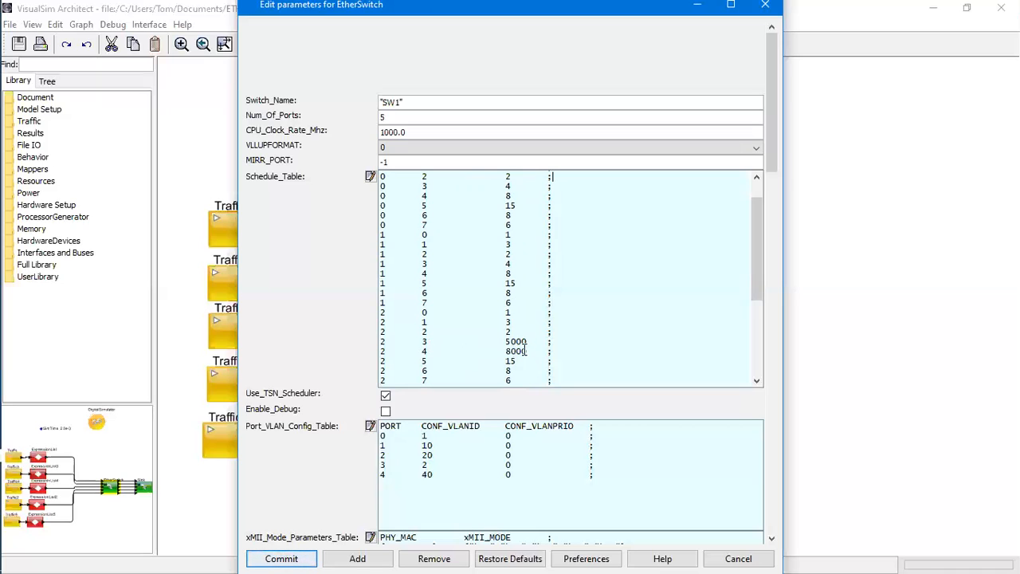
drag(549, 343, 505, 351)
Review the Port_VLAN_Config_Table and the xMII modes in xMII_Mode_Parameters_Table
scroll(325, 371, down, 3)
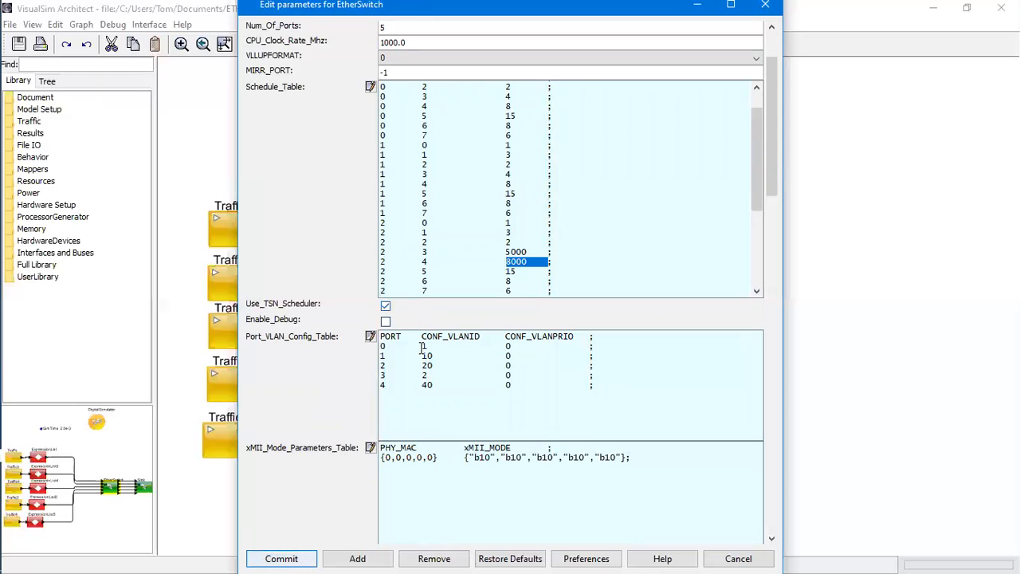
scroll(411, 357, down, 3)
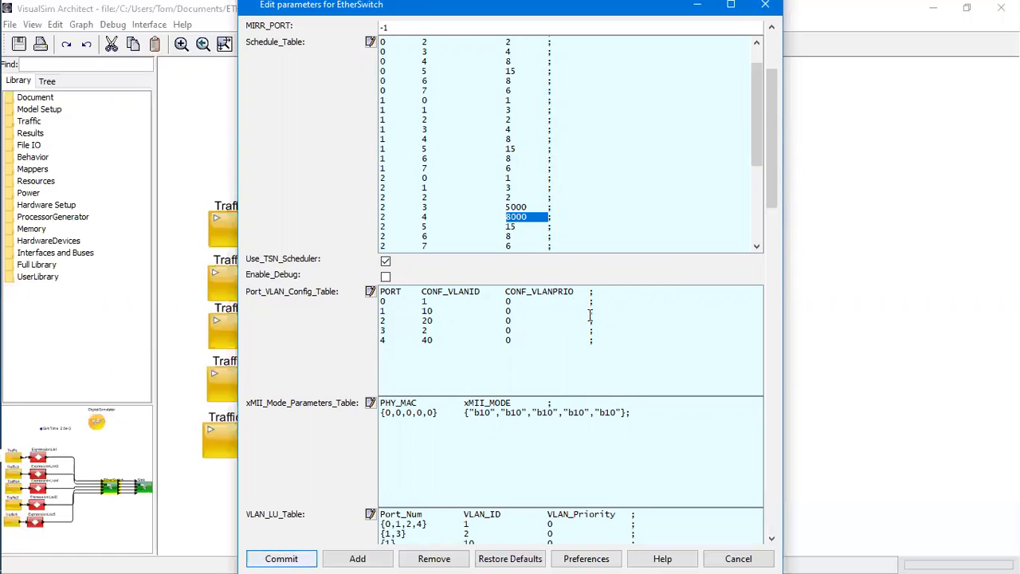
scroll(545, 360, down, 1)
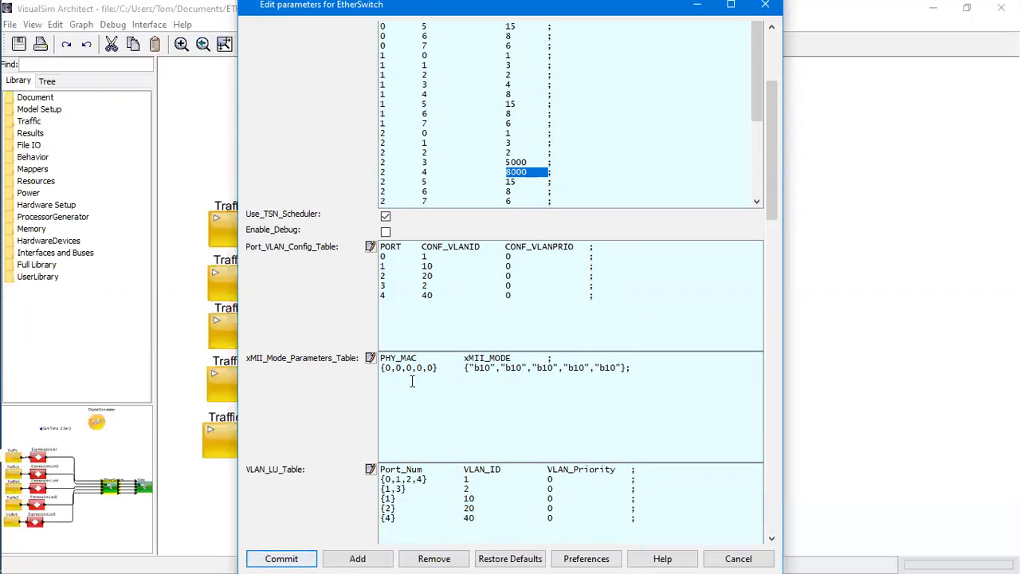
click(476, 368)
Review the VLAN_LU_Table entries and the columns of the L2_POLICING_Table
scroll(469, 417, down, 2)
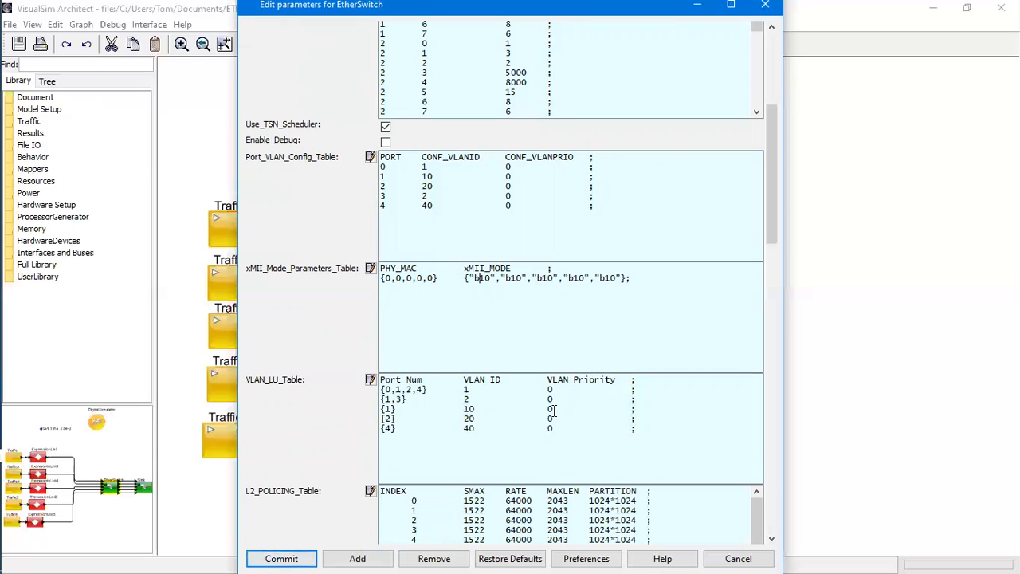
scroll(536, 371, down, 3)
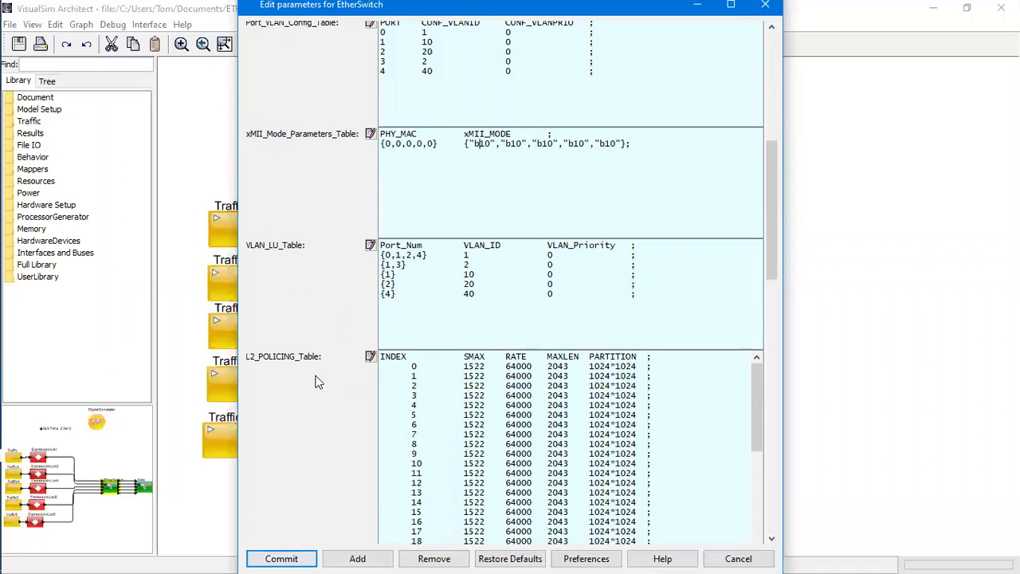
scroll(414, 391, down, 2)
scroll(359, 445, up, 3)
scroll(315, 460, down, 2)
scroll(311, 454, down, 3)
scroll(470, 374, up, 2)
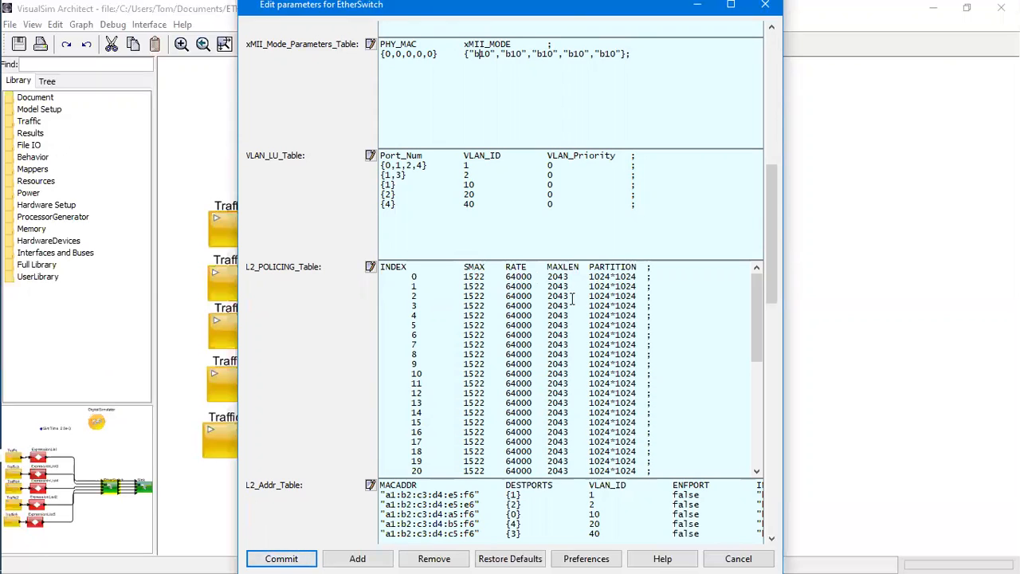
Review the L2_Addr_Table and examine all L2_Forw_Table columns from BC_DOMAIN through VLAN_PMAP
scroll(335, 432, down, 3)
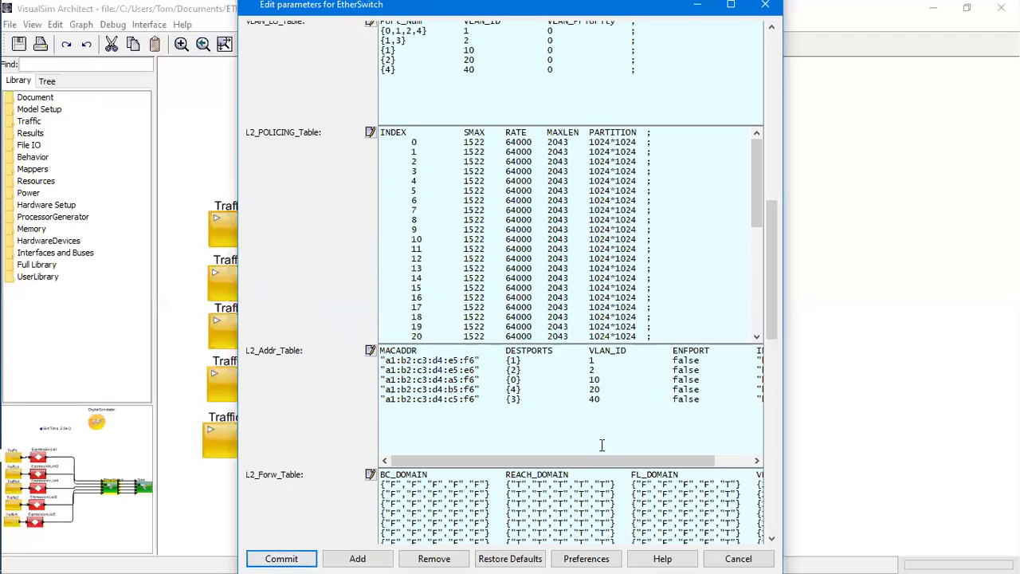
scroll(323, 478, down, 5)
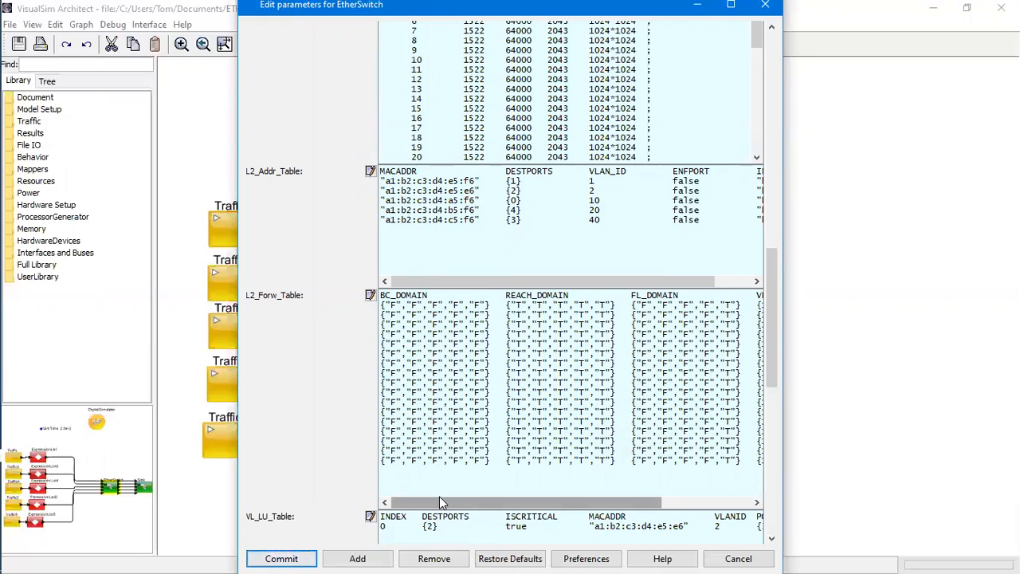
mouse_move(440, 499)
mouse_down()
mouse_move(503, 499)
mouse_move(430, 488)
mouse_up()
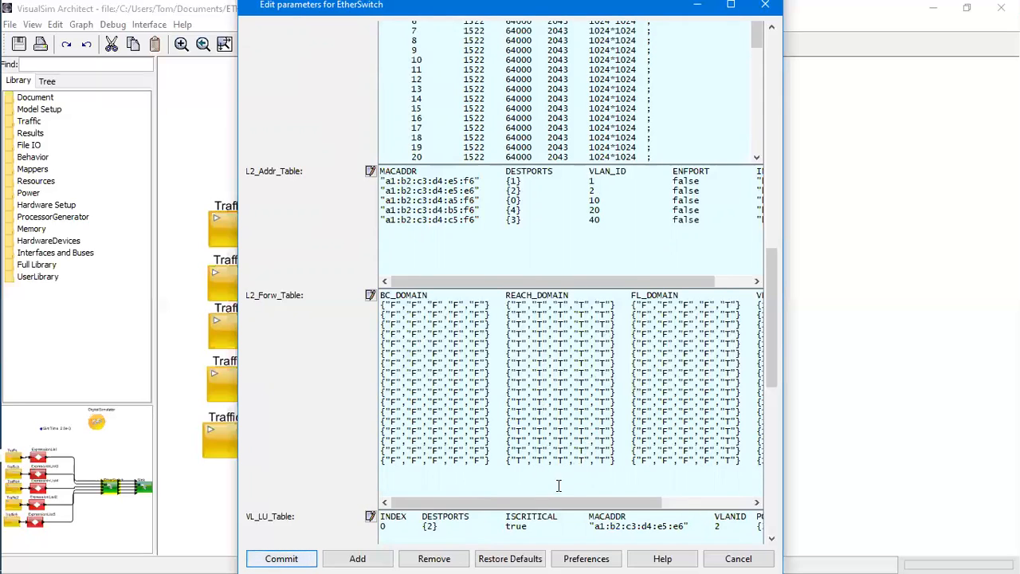
drag(649, 504, 689, 507)
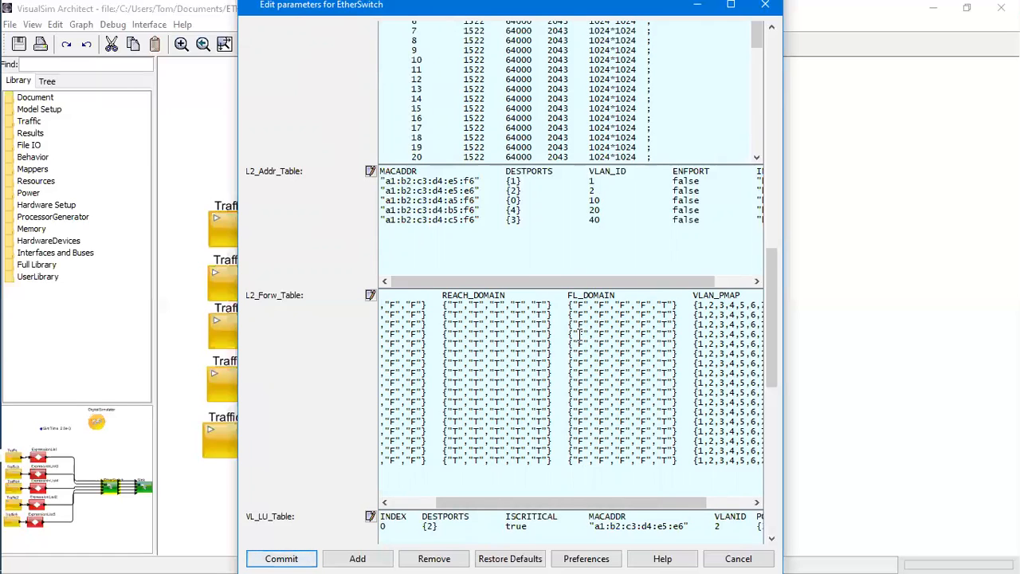
drag(585, 504, 630, 506)
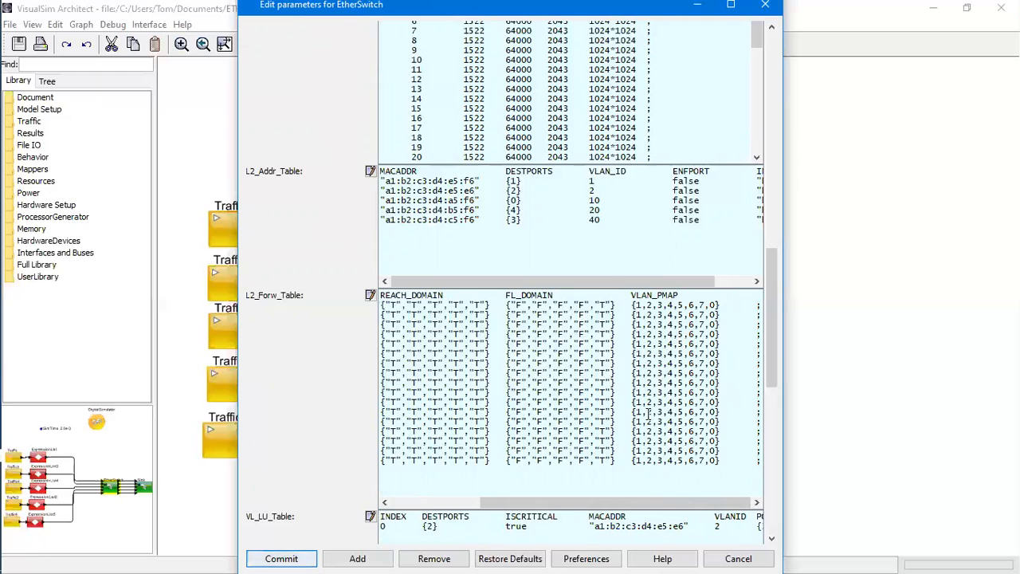
drag(542, 502, 515, 483)
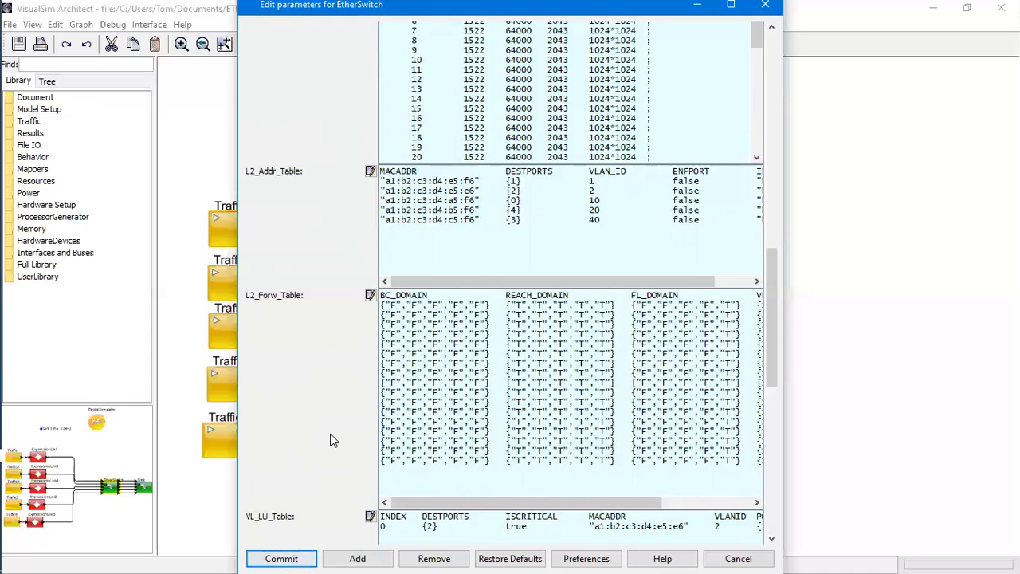
Examine the VL_LU_Table columns from INDEX and DESTPORTS through VLANPRIOR
scroll(333, 440, down, 3)
scroll(332, 440, down, 4)
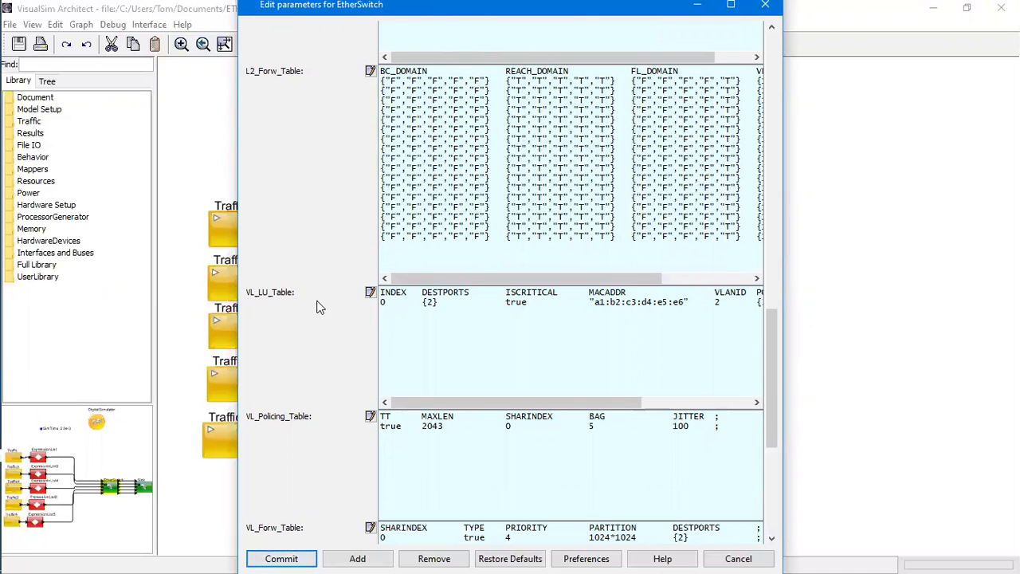
scroll(320, 331, down, 3)
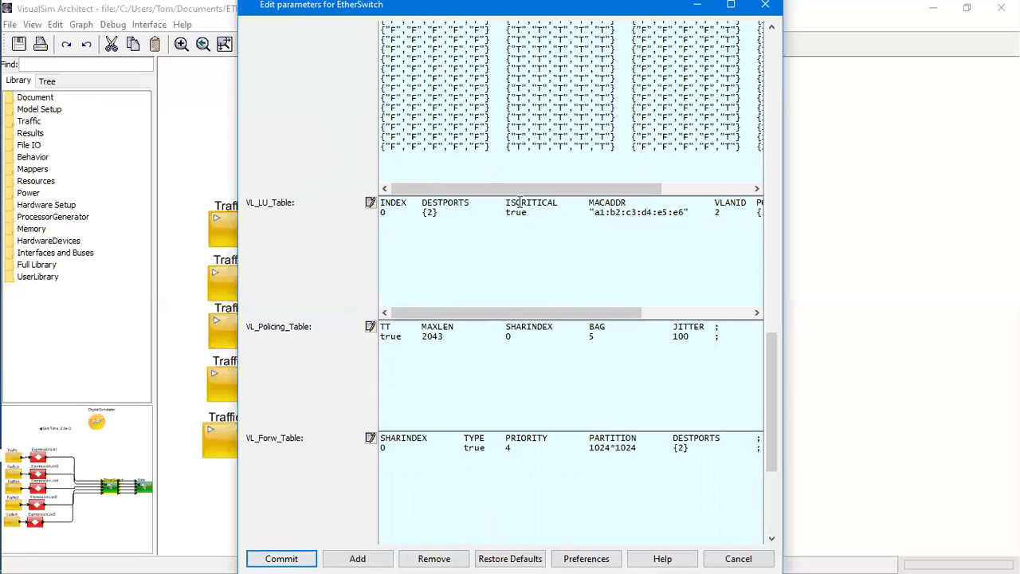
drag(530, 312, 606, 319)
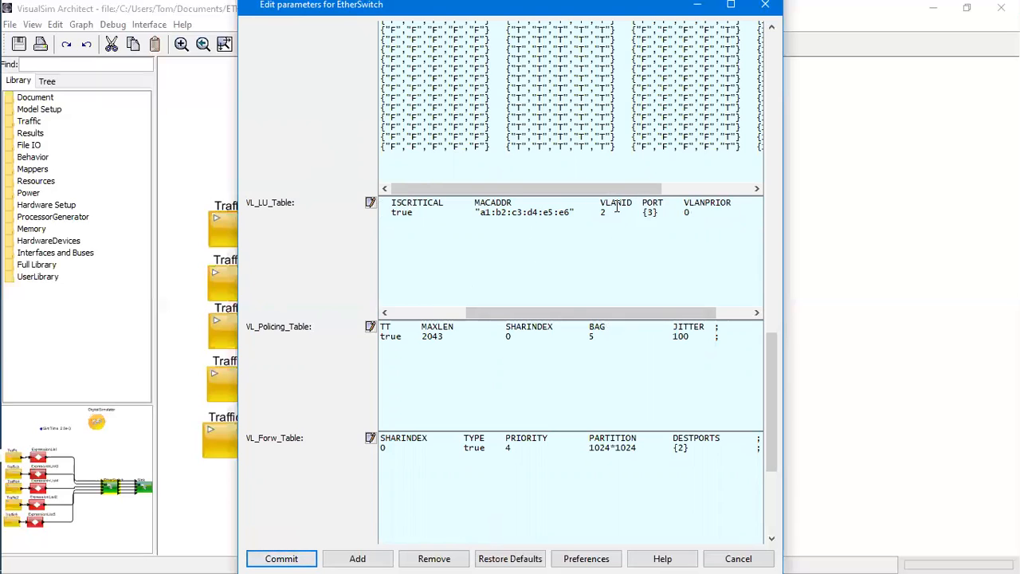
drag(629, 313, 554, 313)
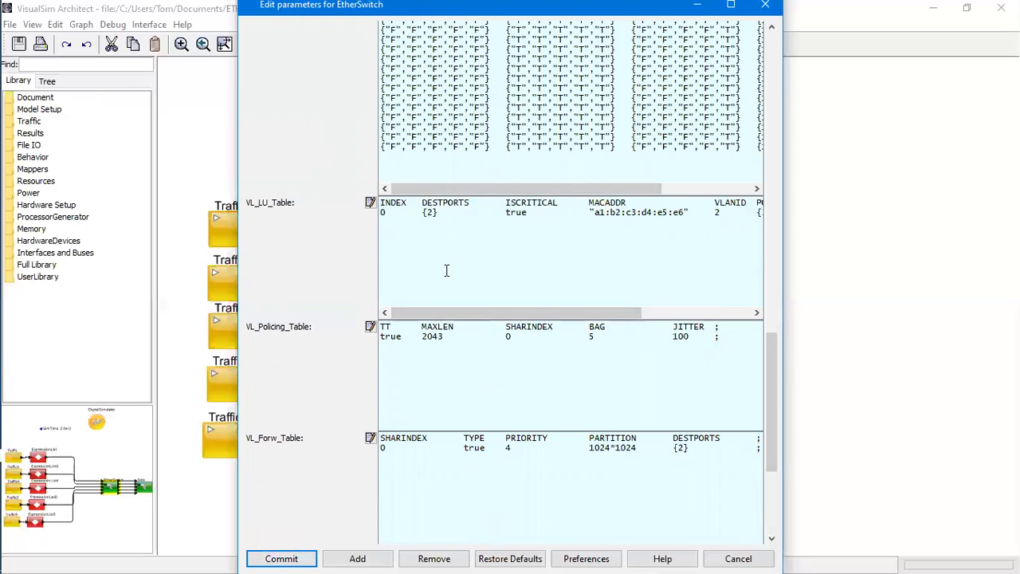
scroll(430, 267, right, 1)
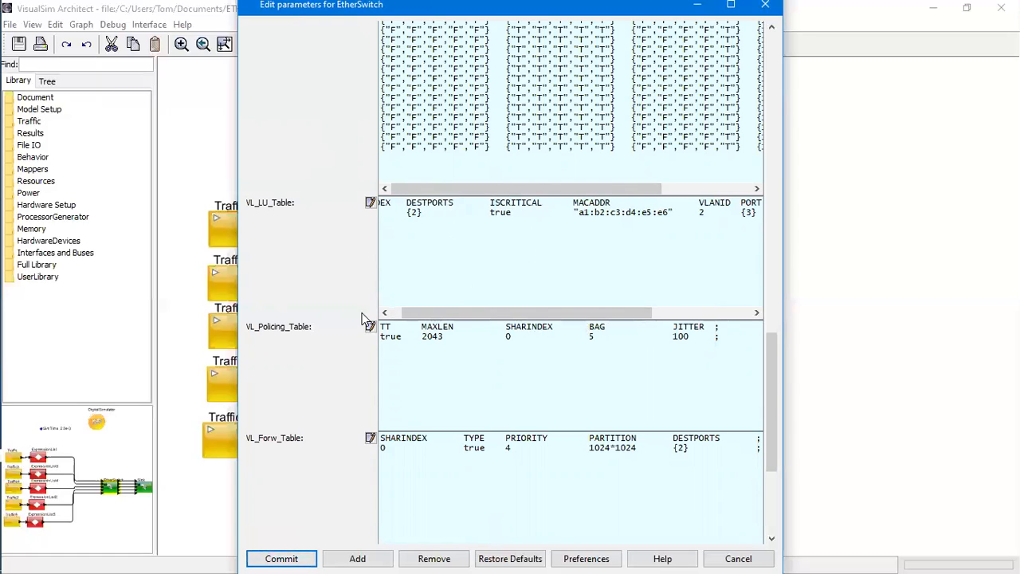
Review VL_Policing_Table, VL_Forw_Table with its DESTPORTS column, and Scan_Order_Table, closing the EtherSwitch parameters without committing
scroll(449, 346, down, 1)
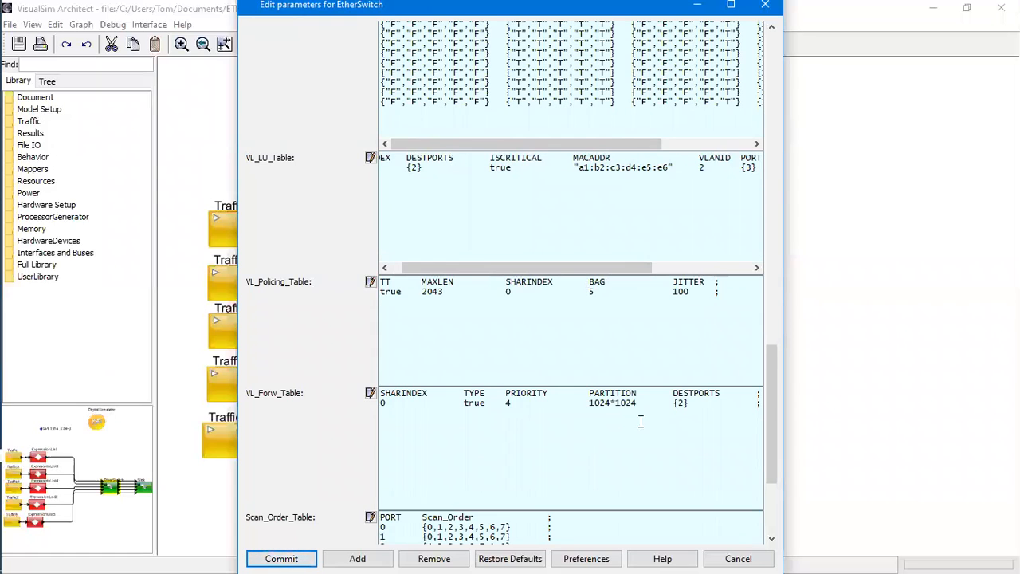
double_click(685, 396)
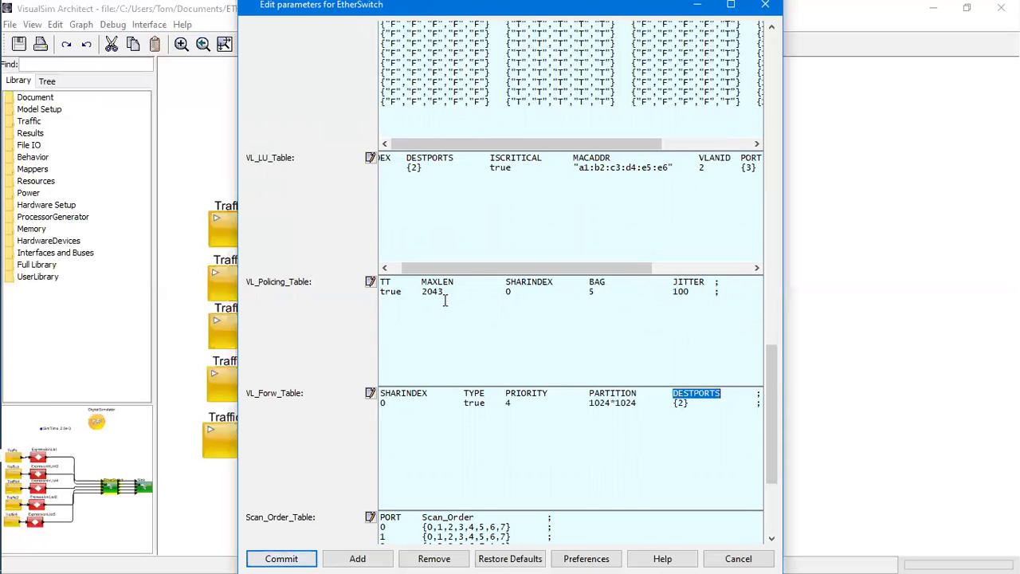
scroll(545, 316, down, 1)
scroll(545, 316, down, 1)
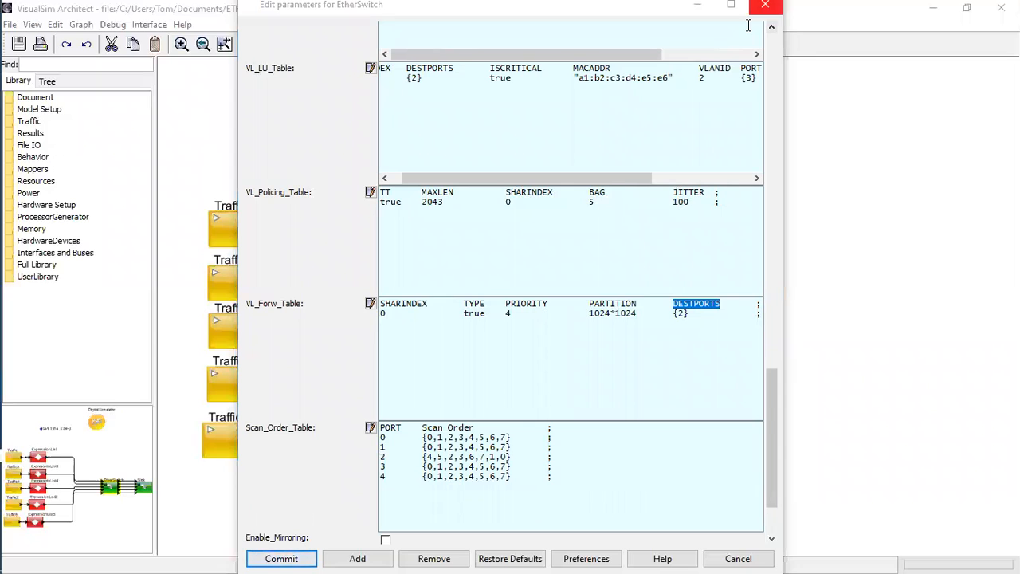
click(766, 5)
click(449, 311)
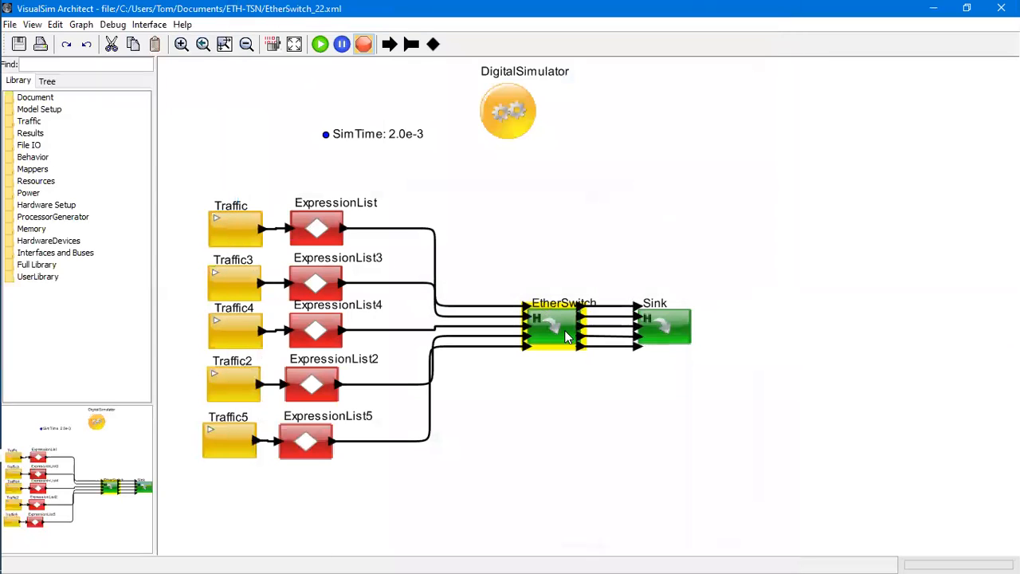
Open the EtherSwitch block's documentation and show its detailed EtherSwitch.html page in a maximized window
right_click(548, 339)
mouse_move(652, 378)
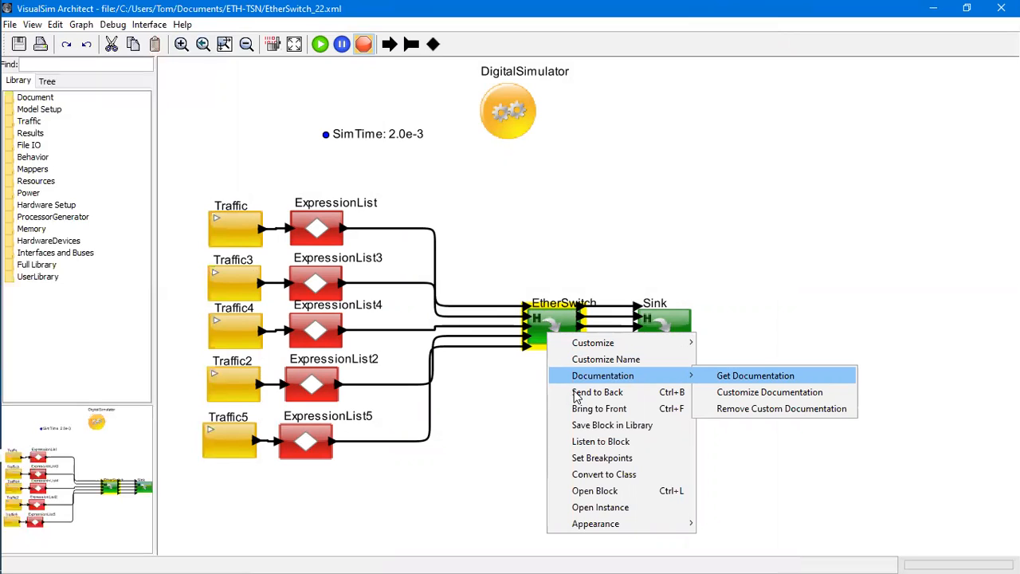
key(Return)
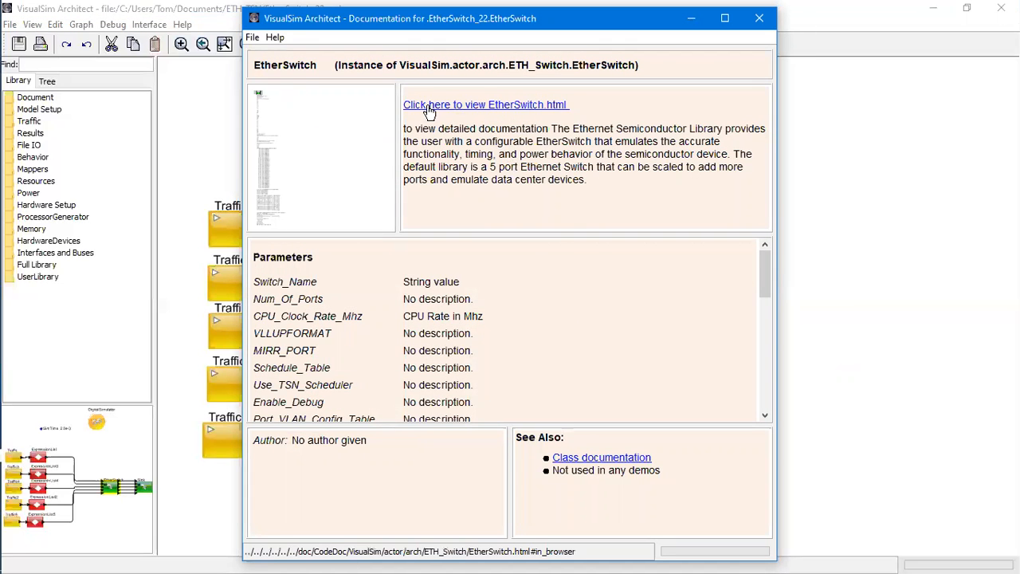
click(478, 109)
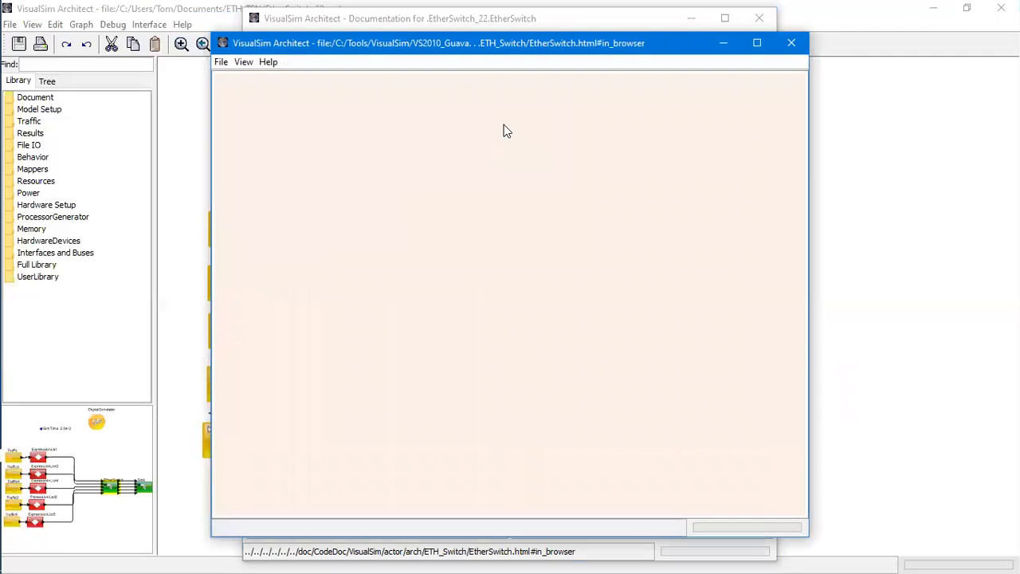
click(757, 43)
Read the documentation's supported IEEE standards, library uses, port diagram, and the ingress, forwarding and egress stage descriptions
scroll(488, 177, down, 6)
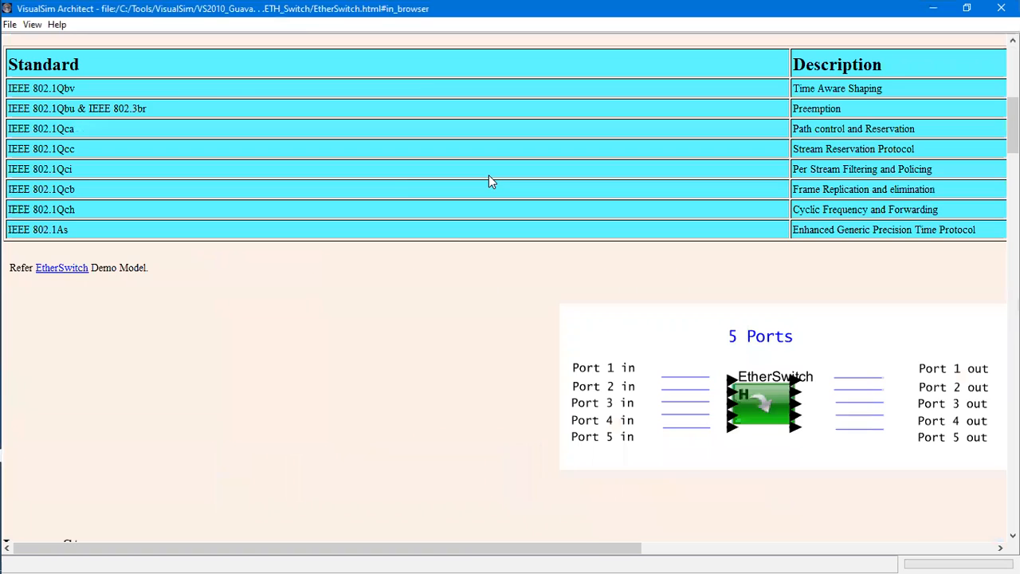
scroll(489, 177, up, 4)
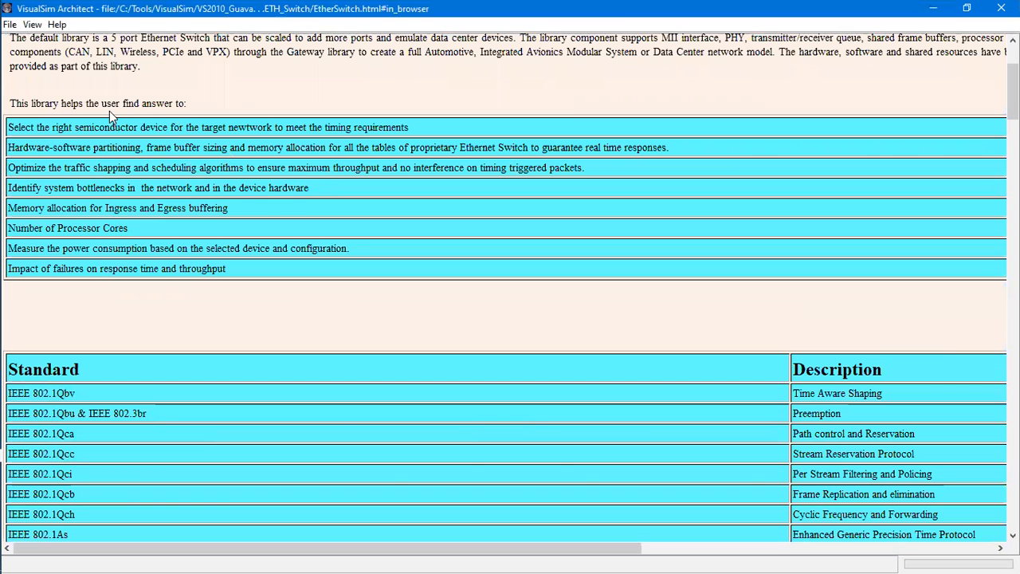
scroll(223, 171, down, 7)
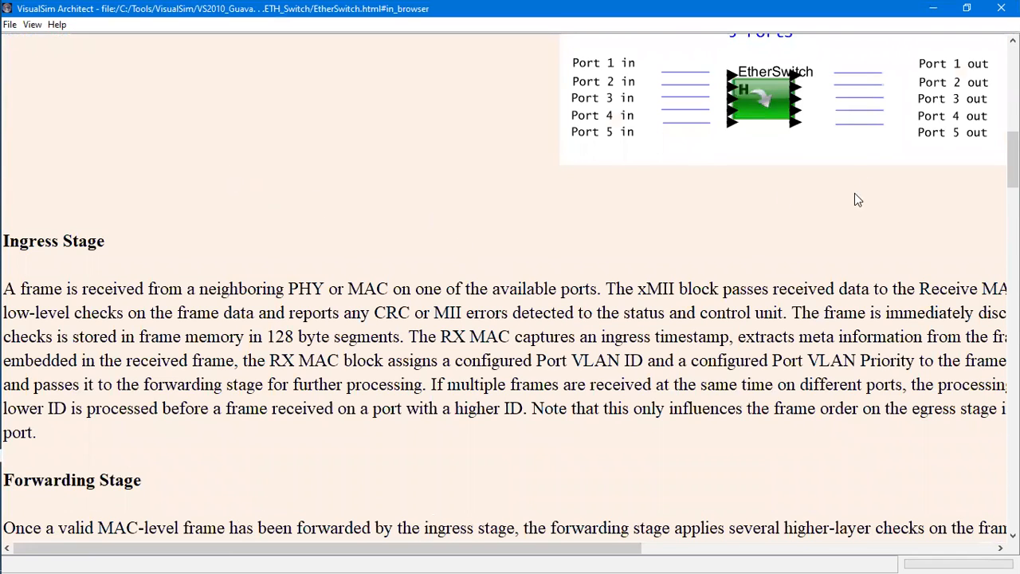
scroll(761, 220, down, 3)
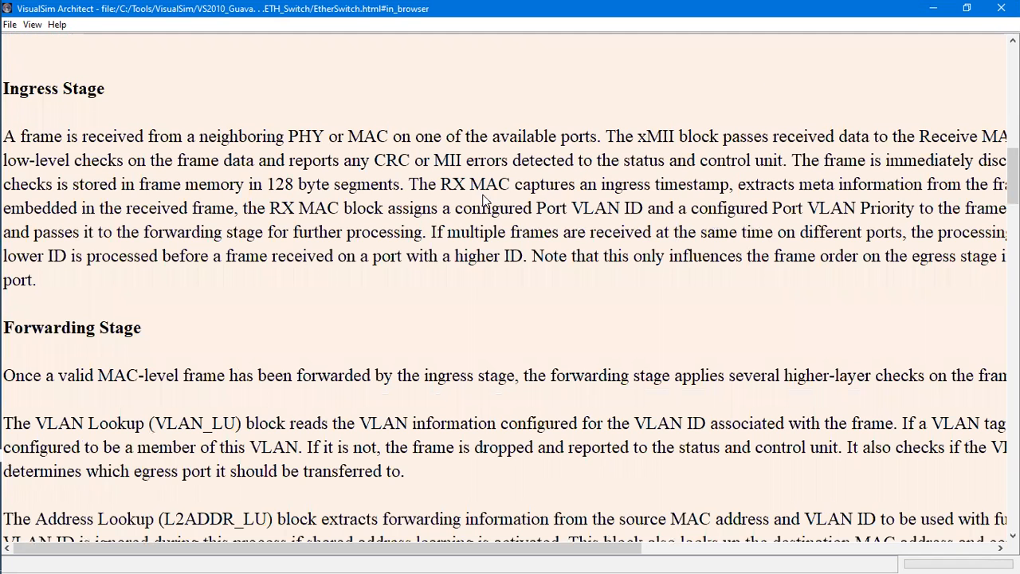
scroll(97, 239, down, 10)
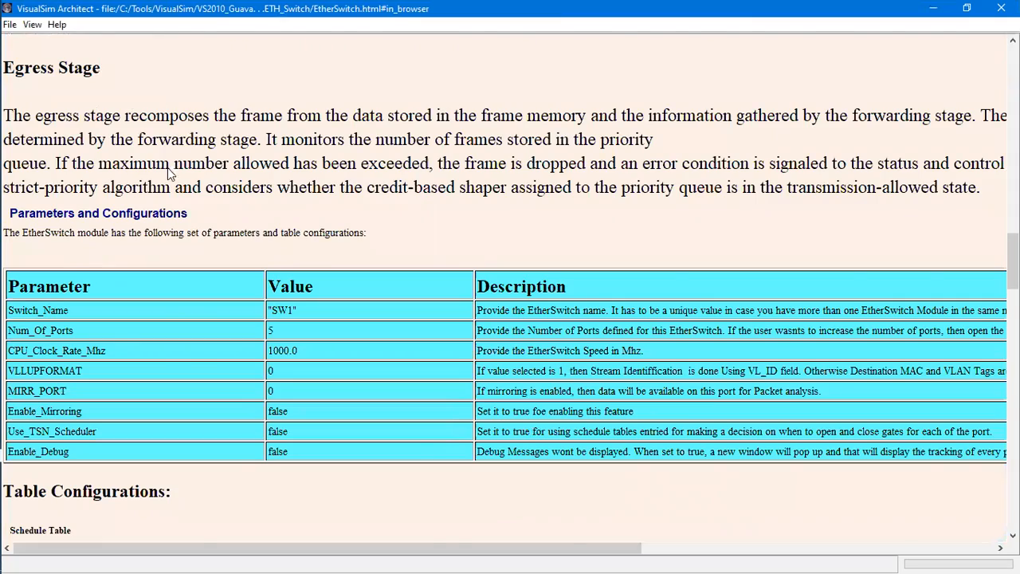
Look through the documentation's parameter list and table configurations, from the Schedule Table to the VL Forwarding Table
scroll(168, 195, down, 3)
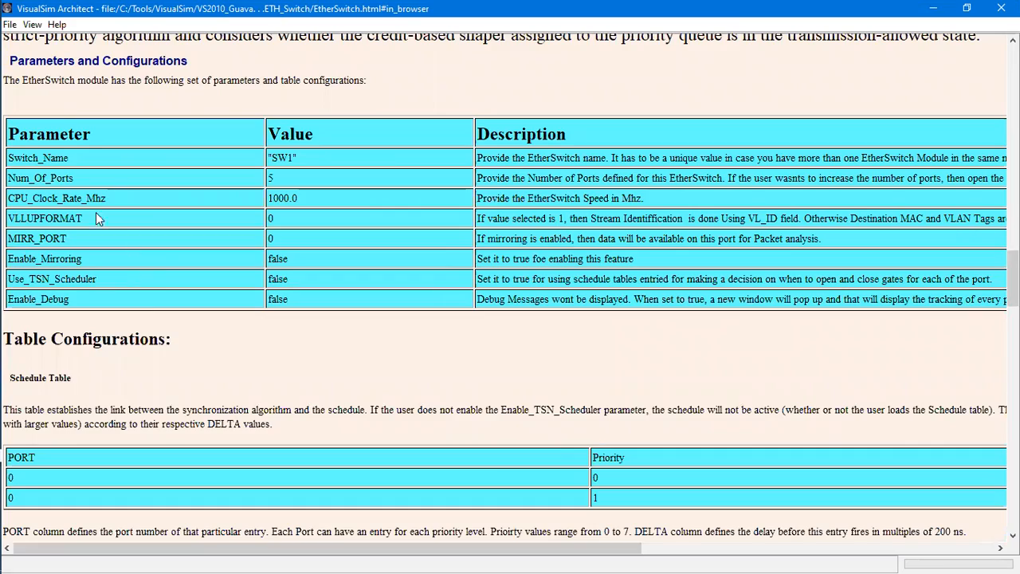
scroll(146, 304, down, 12)
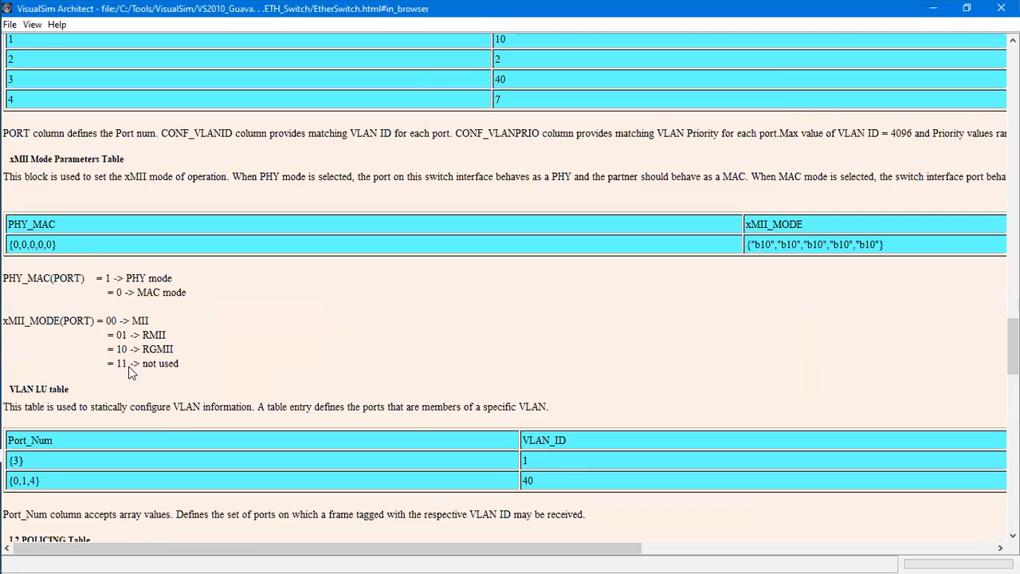
scroll(56, 357, down, 18)
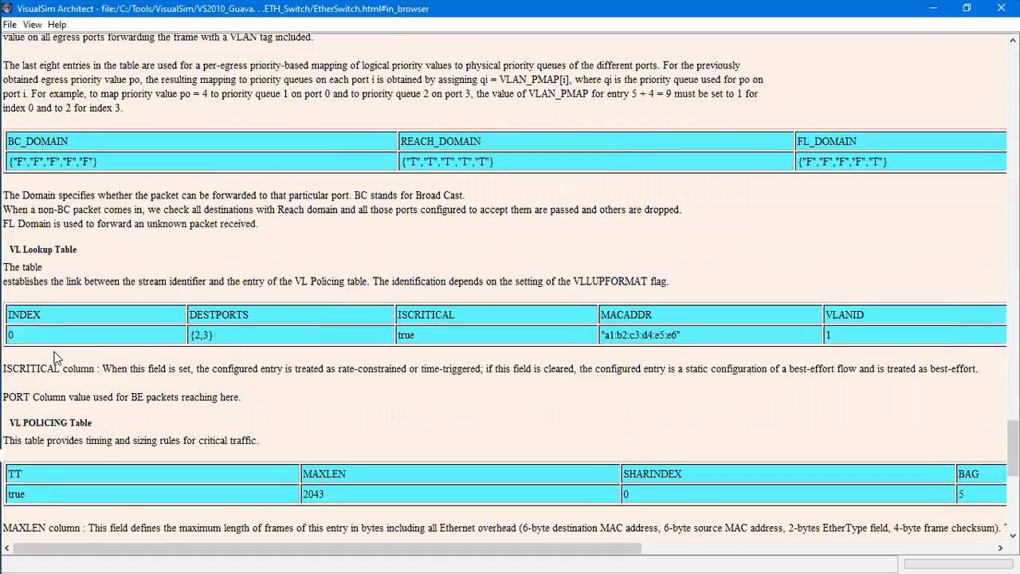
scroll(55, 354, down, 8)
scroll(56, 355, up, 5)
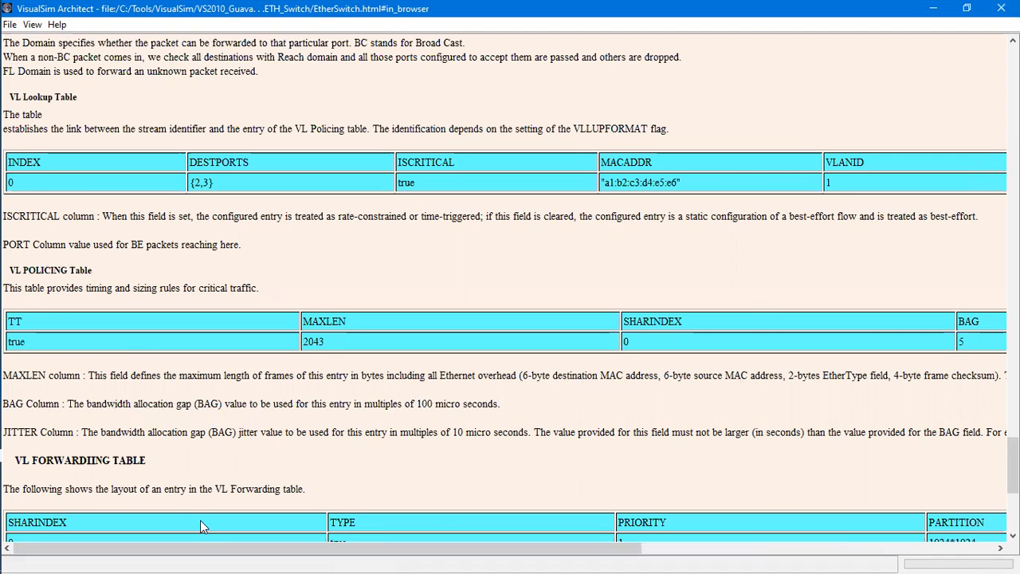
Read the documentation's VL Lookup, VL Policing and VL Forwarding column descriptions, including the BAG and JITTER rules, and close both documentation windows
drag(199, 549, 226, 552)
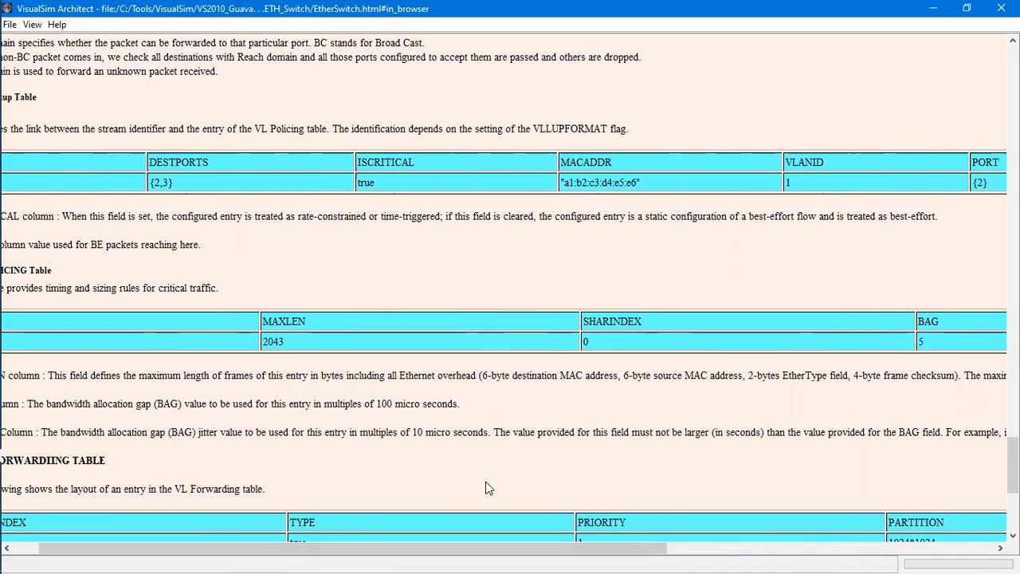
drag(380, 548, 750, 556)
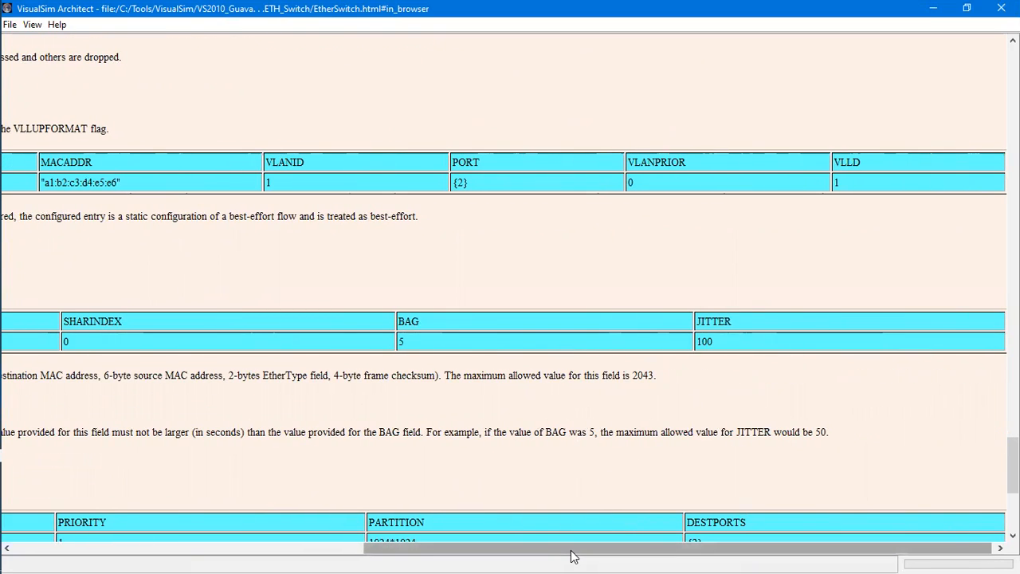
drag(572, 555, 358, 551)
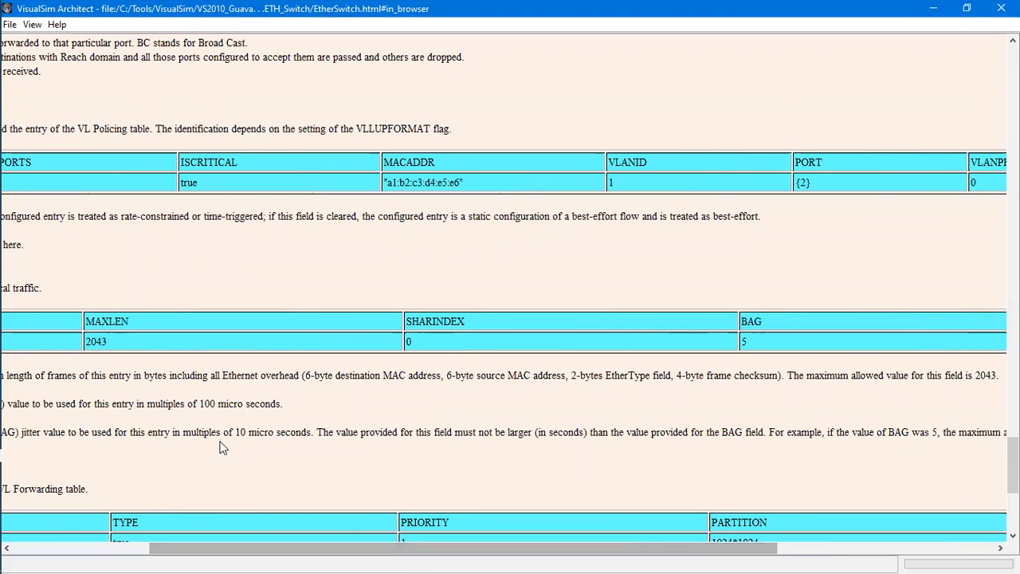
drag(238, 433, 489, 455)
click(526, 456)
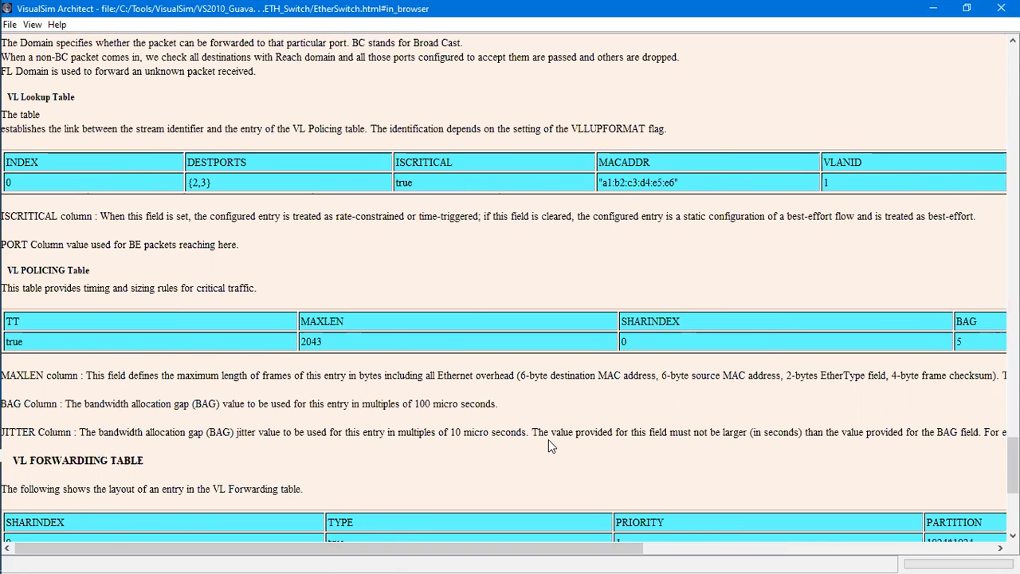
scroll(483, 440, down, 3)
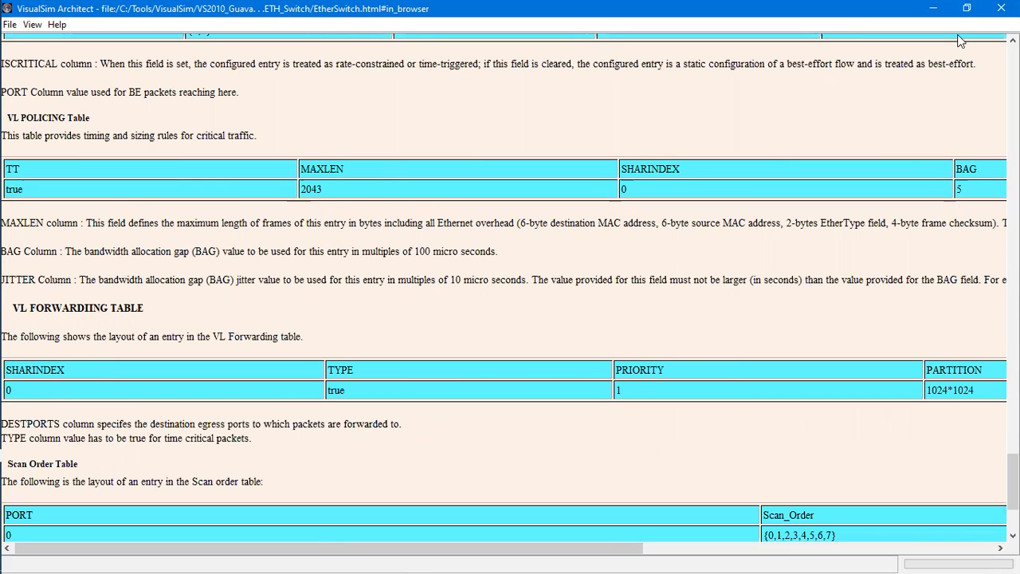
click(1002, 8)
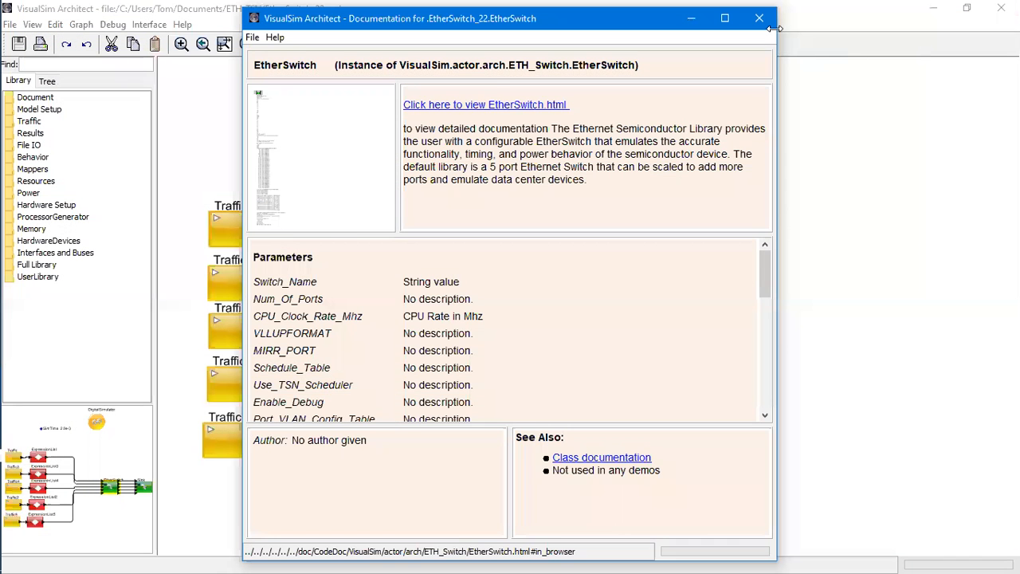
click(758, 10)
Reopen the EtherSwitch parameters and review DESTPORTS in VL_Forw_Table, the Scan_Order_Table entries, Enable_Mirroring and CPU_Name
double_click(546, 312)
scroll(335, 365, down, 10)
scroll(333, 371, down, 12)
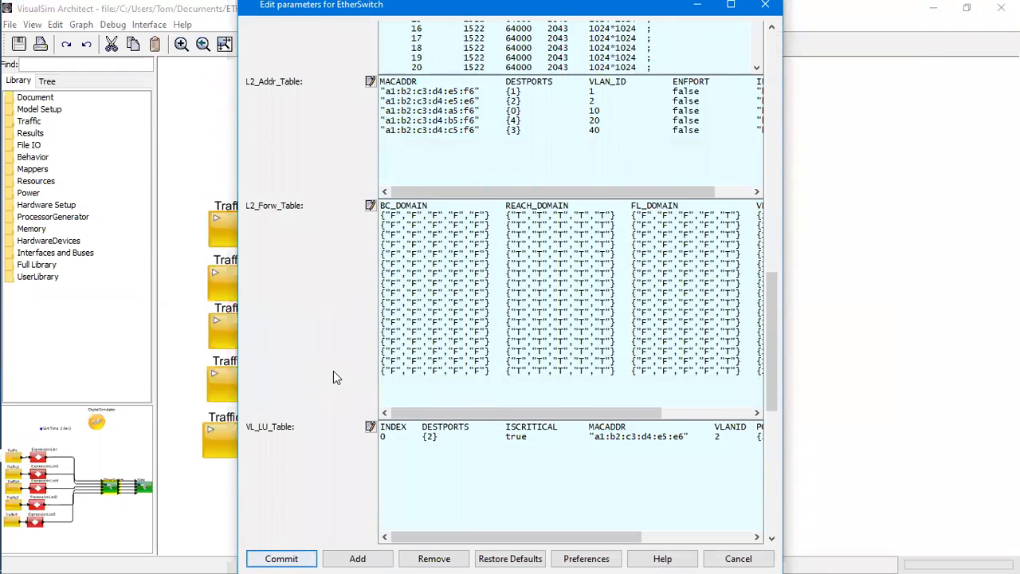
scroll(333, 371, down, 3)
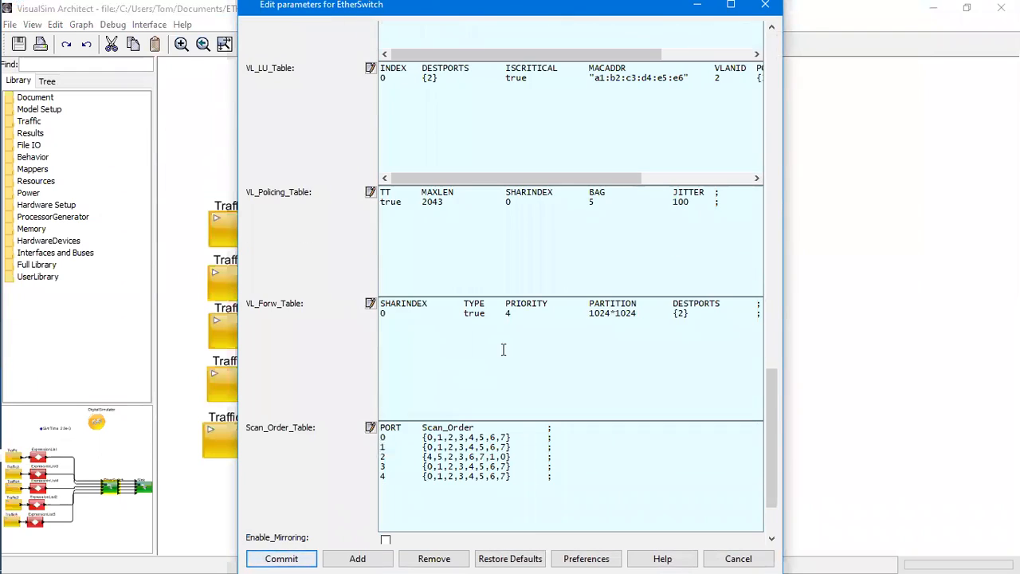
double_click(702, 302)
scroll(353, 362, down, 1)
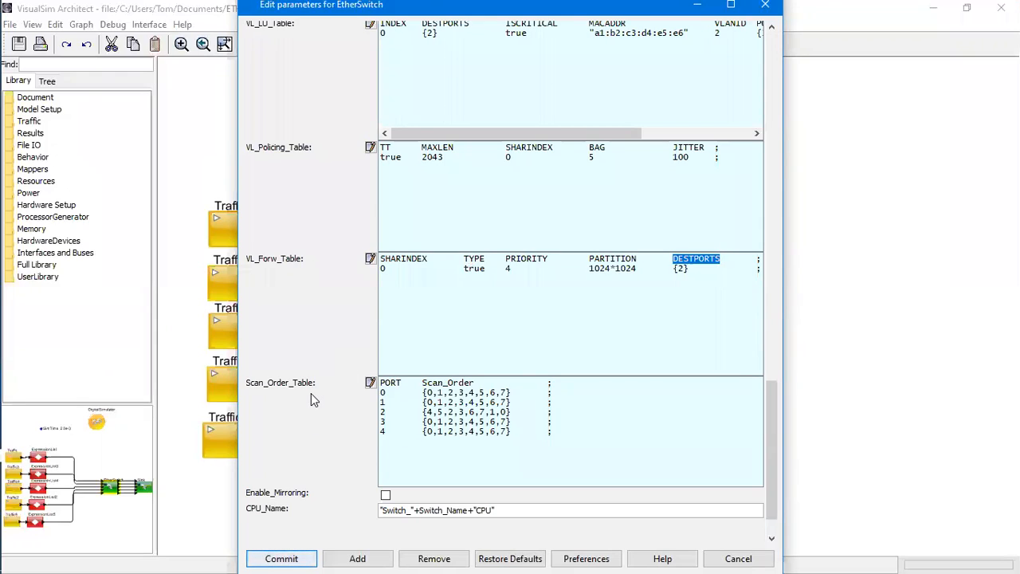
scroll(313, 399, down, 1)
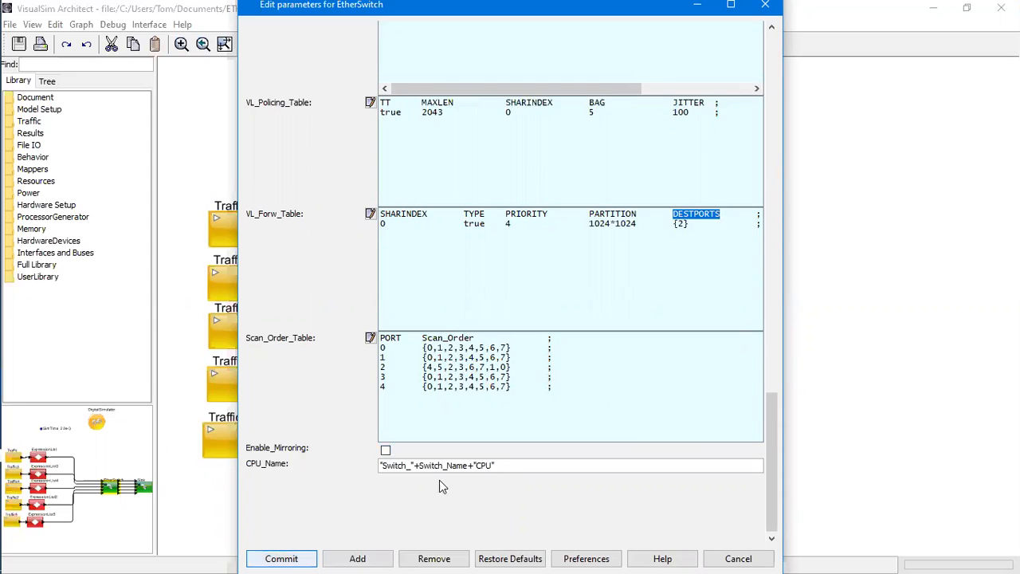
Disable Use_TSN_Scheduler for the EtherSwitch block and commit the parameters
scroll(333, 359, up, 15)
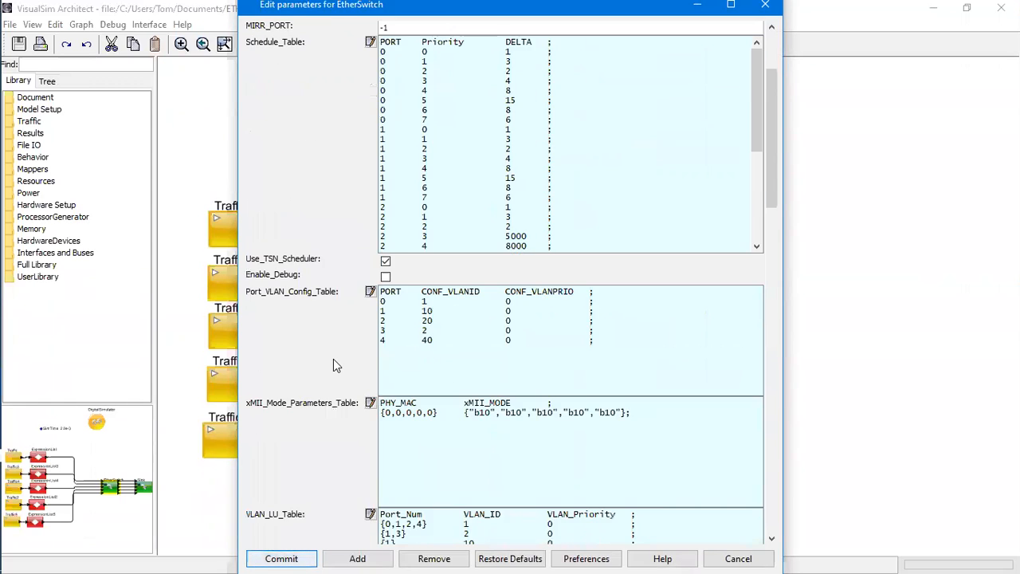
scroll(333, 365, up, 3)
click(385, 396)
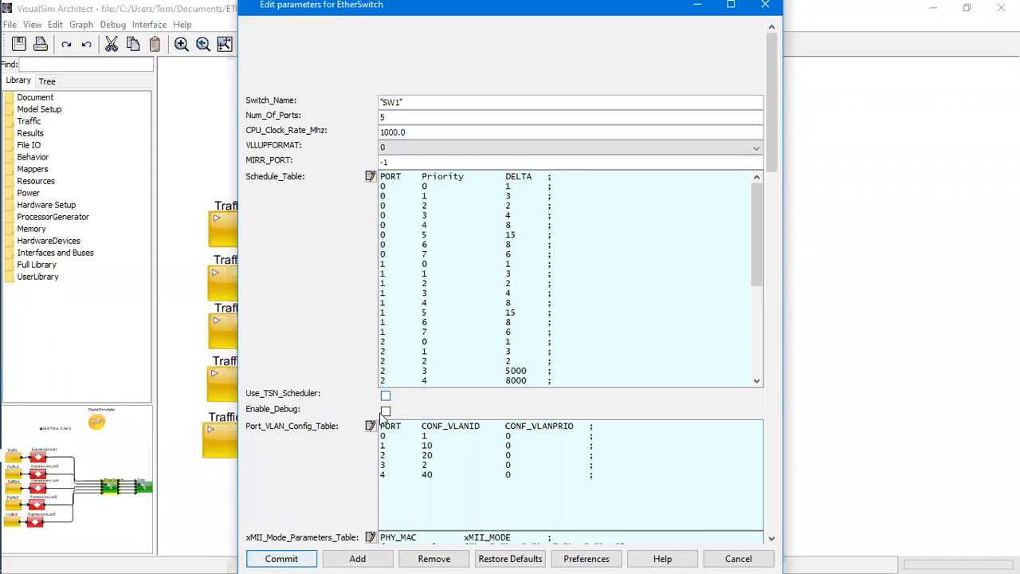
click(281, 558)
Run the simulation and move the Monitor window clear of the End to End Latency Per Egress Port plot
click(318, 48)
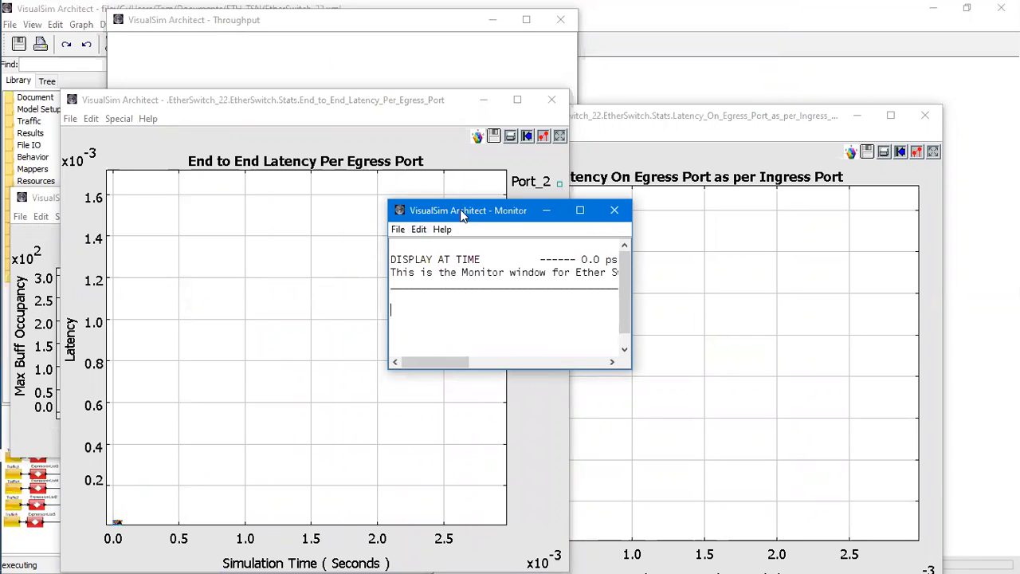
drag(511, 214, 813, 209)
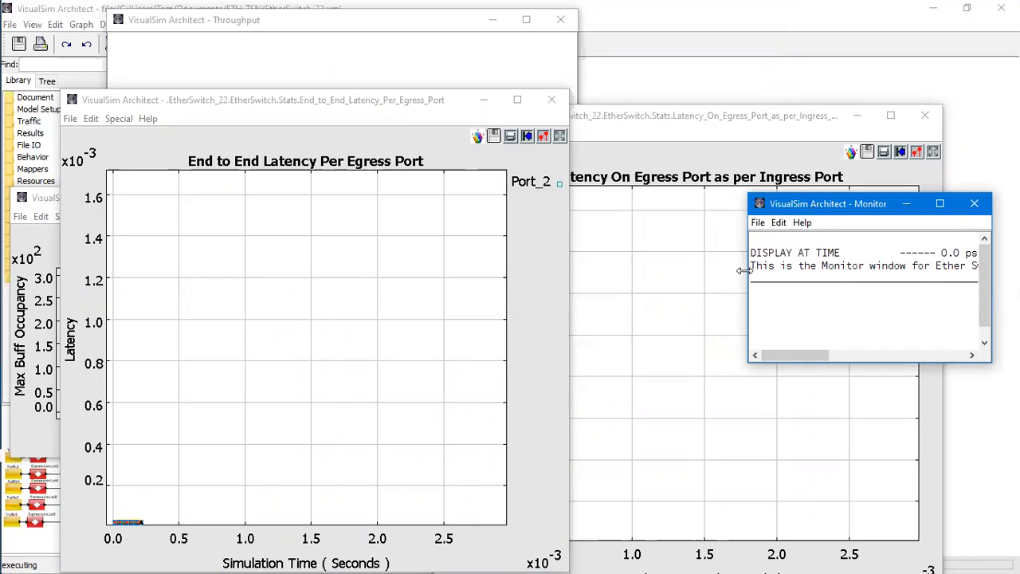
Widen the Monitor window, move it aside, and place both latency plots side by side to compare latency per port
drag(745, 271, 285, 271)
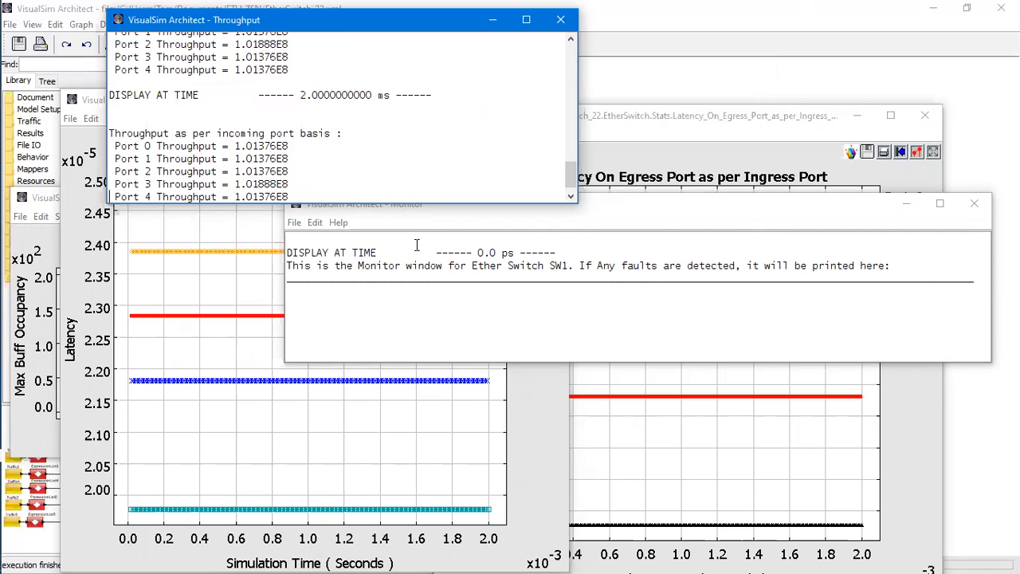
drag(670, 218, 759, 211)
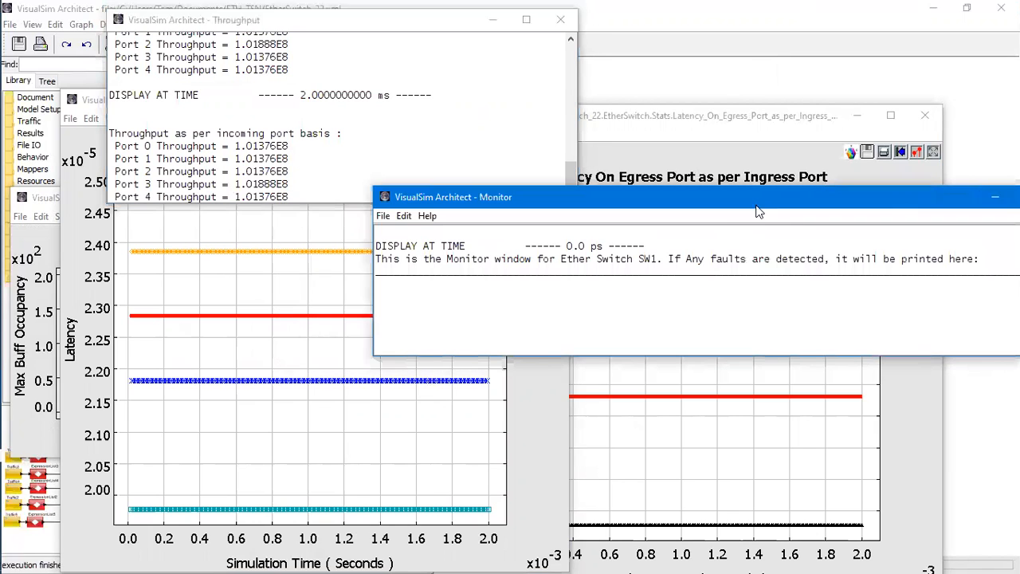
click(527, 391)
drag(656, 122, 718, 116)
click(300, 107)
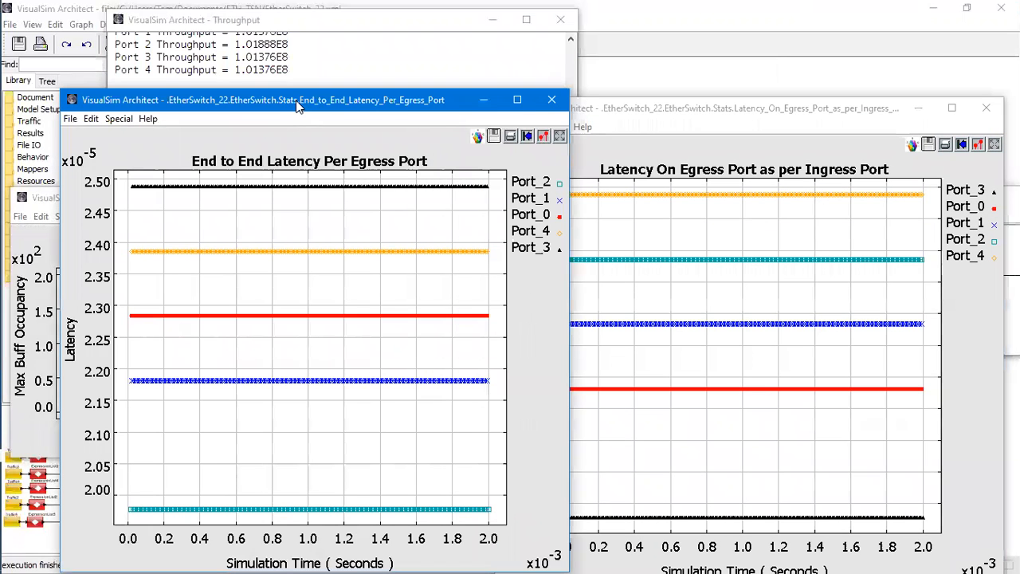
drag(300, 107, 244, 112)
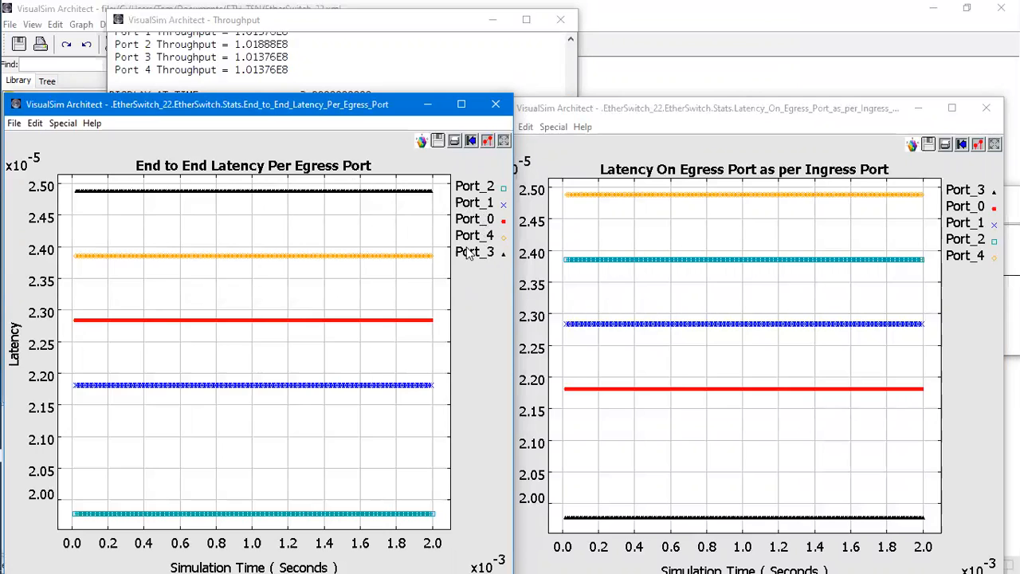
click(947, 313)
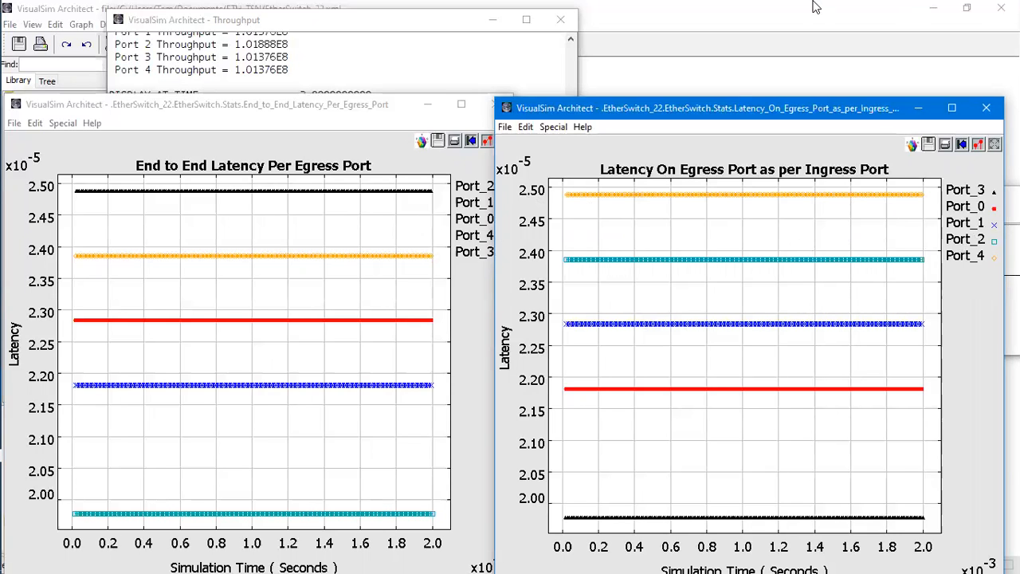
Move the Throughput window clear of the plots, review the per-port throughput and Transmit Buffer Occupancy, and return to the model
click(298, 72)
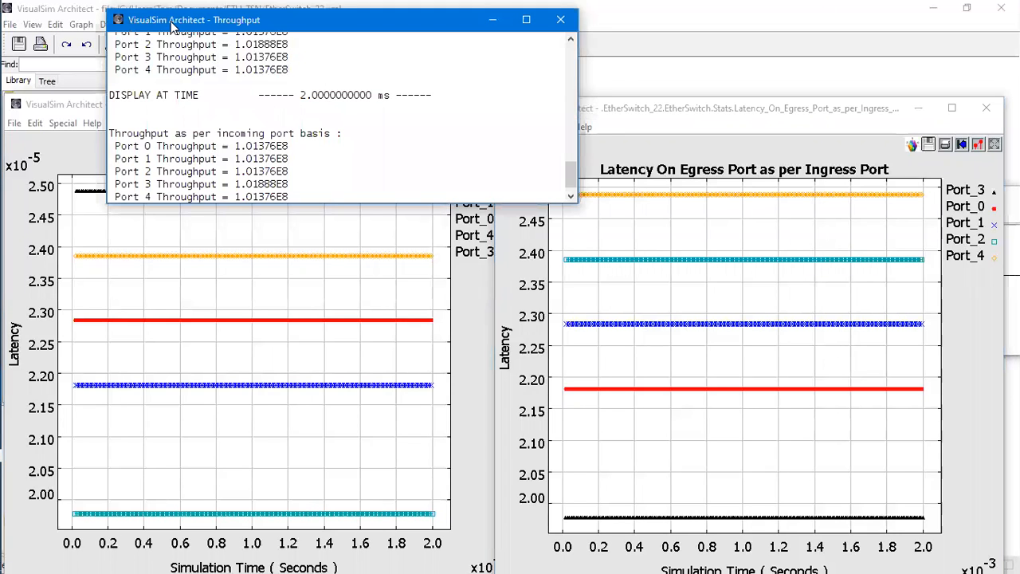
click(189, 105)
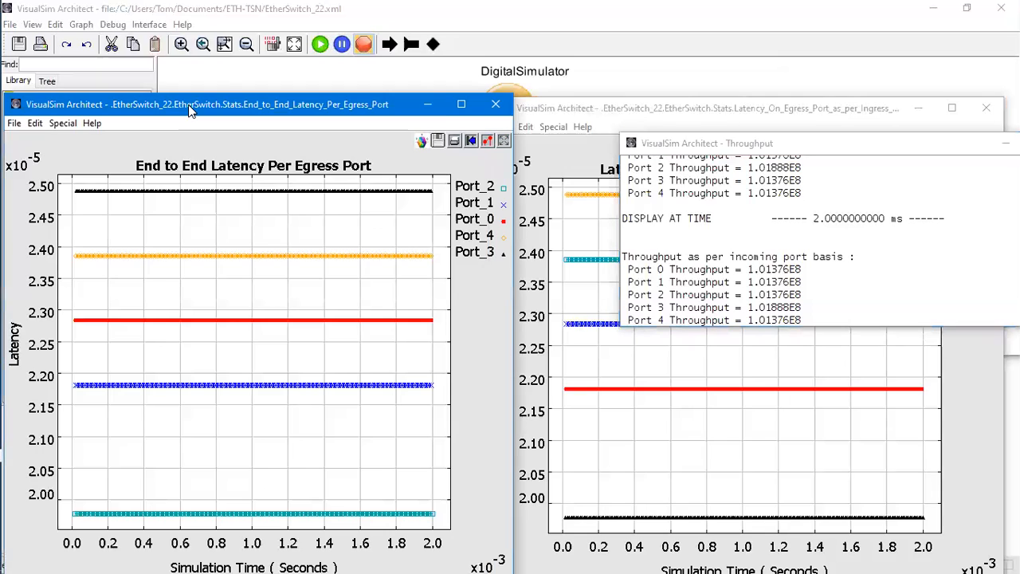
click(509, 104)
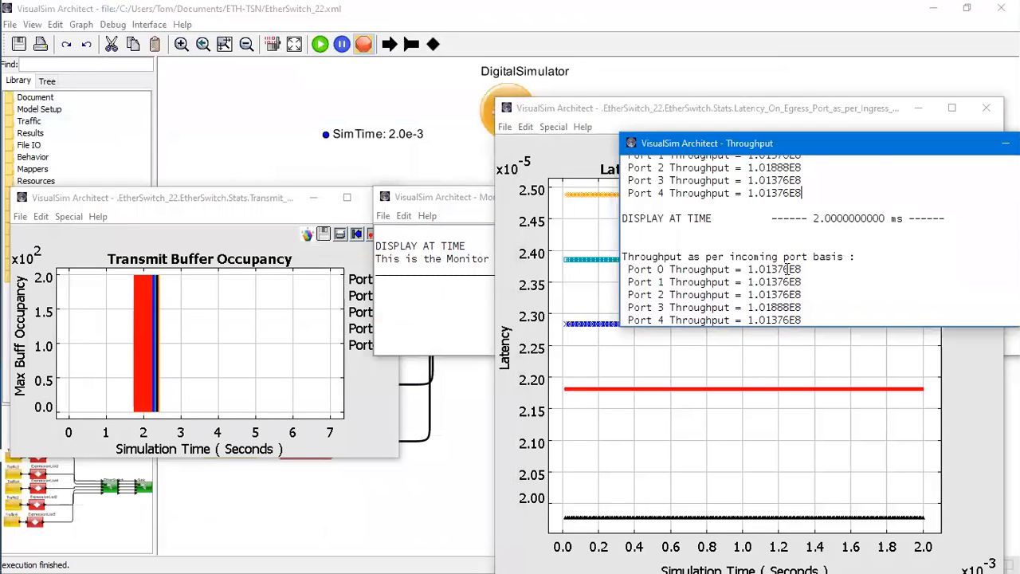
scroll(787, 269, up, 1)
scroll(814, 256, up, 1)
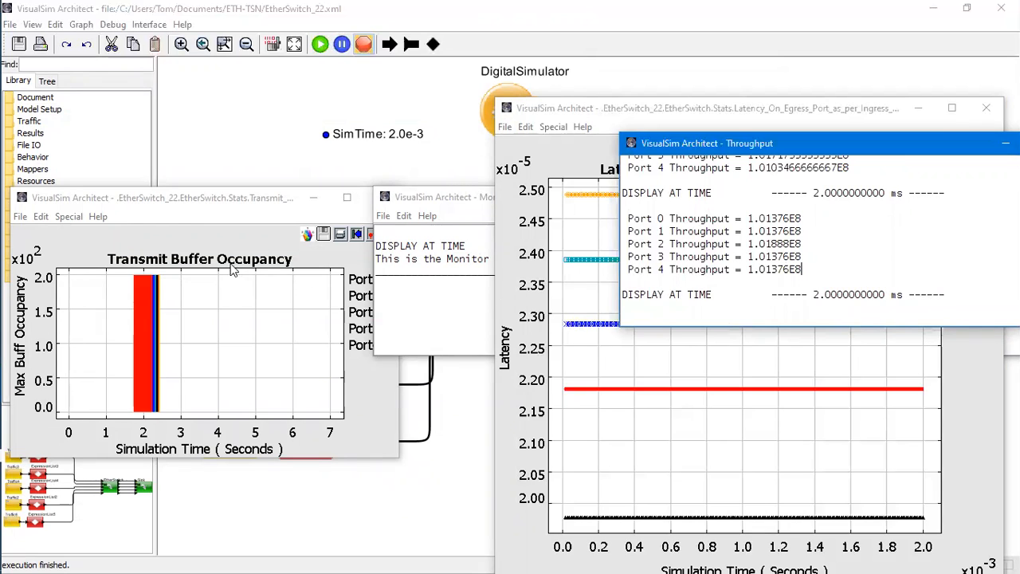
click(240, 301)
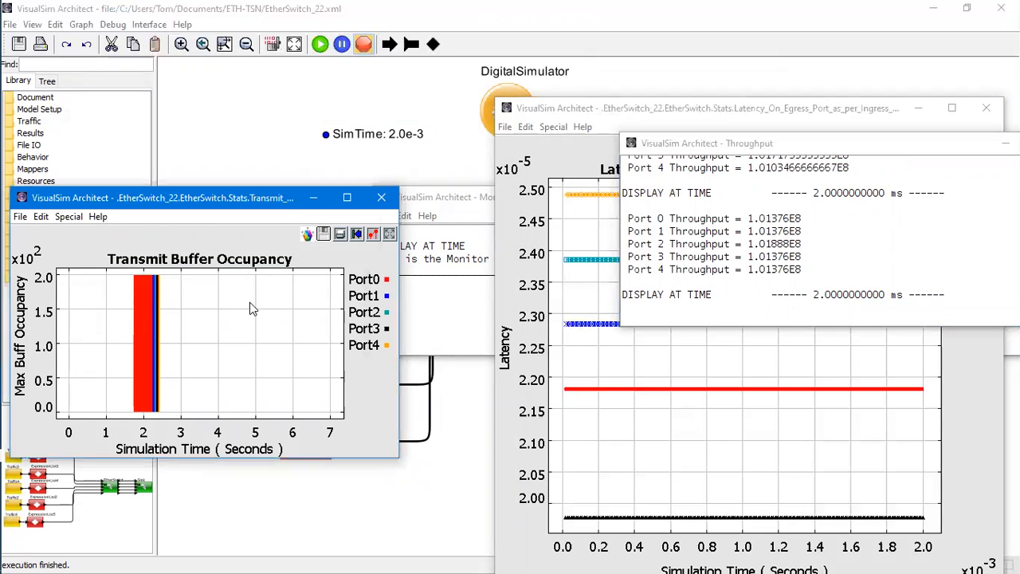
click(448, 428)
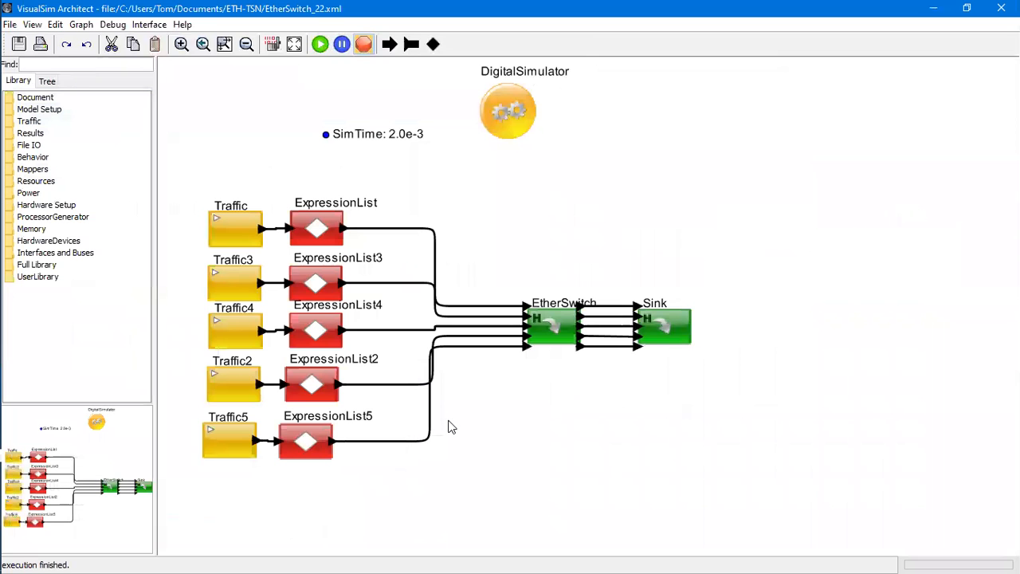
Set the first xMII_MODE entry in the EtherSwitch block's xMII_Mode_Parameters_Table to "b00" and commit the parameters
double_click(564, 327)
scroll(275, 245, down, 3)
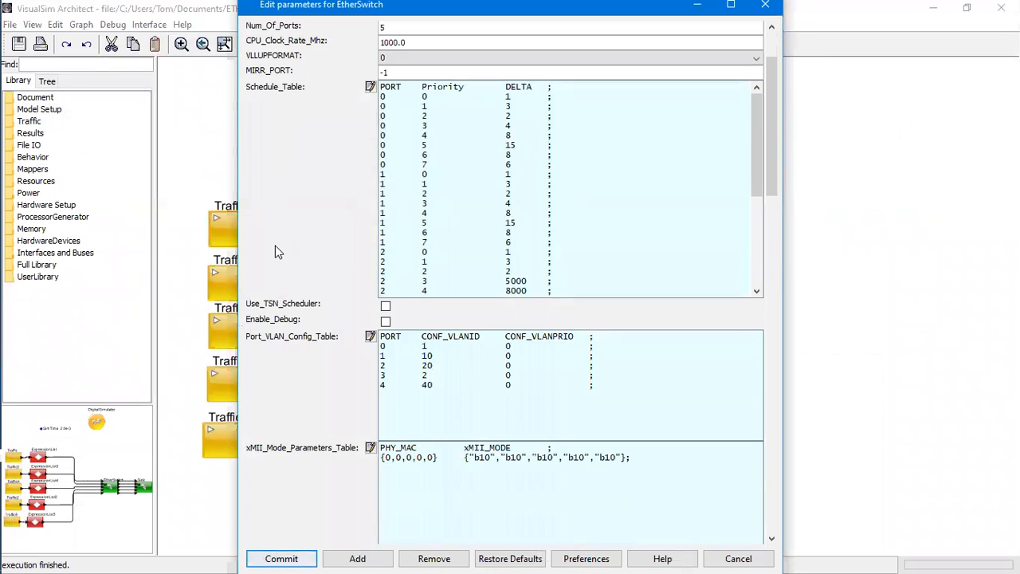
scroll(275, 252, down, 2)
scroll(275, 252, down, 1)
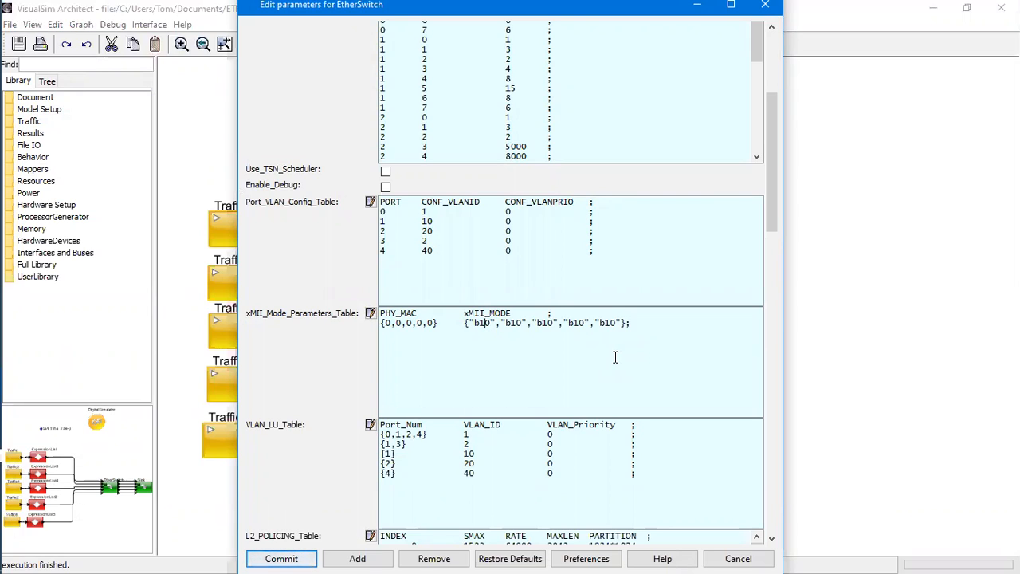
key(BackSpace)
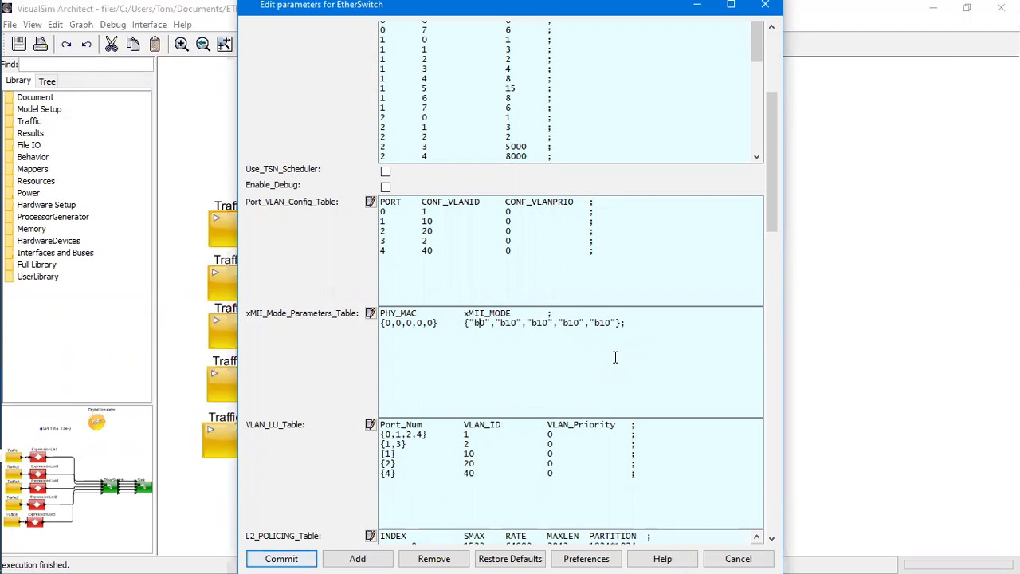
text(0)
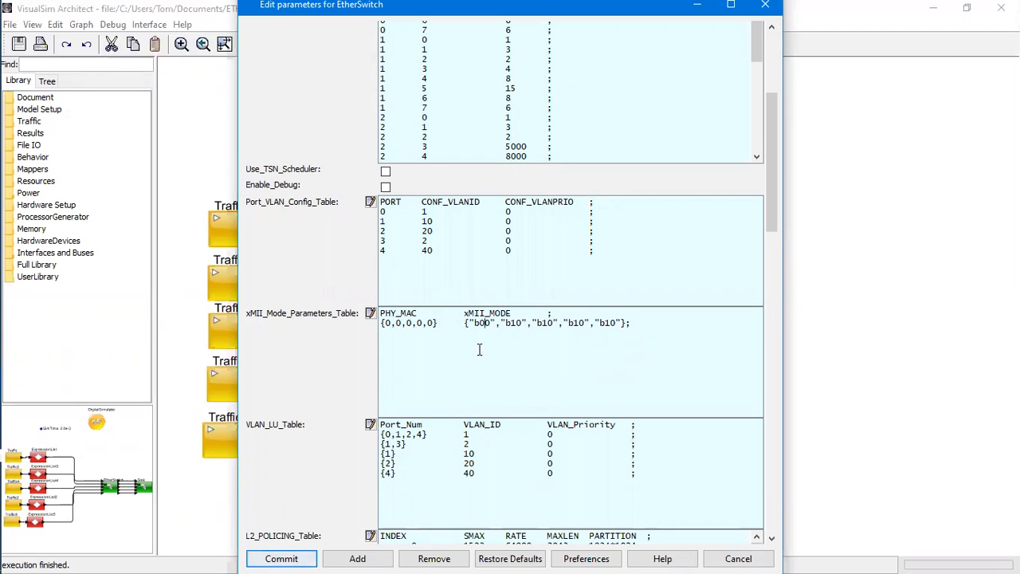
click(279, 558)
Run the simulation, move the Monitor window below the latency curves to examine both plots, and return to the model
click(320, 45)
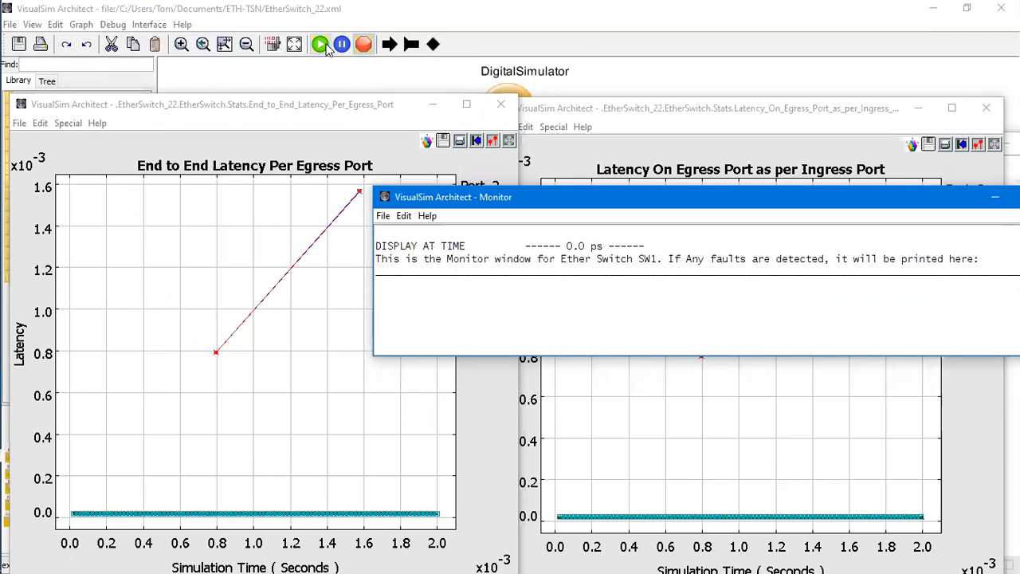
drag(500, 203, 303, 391)
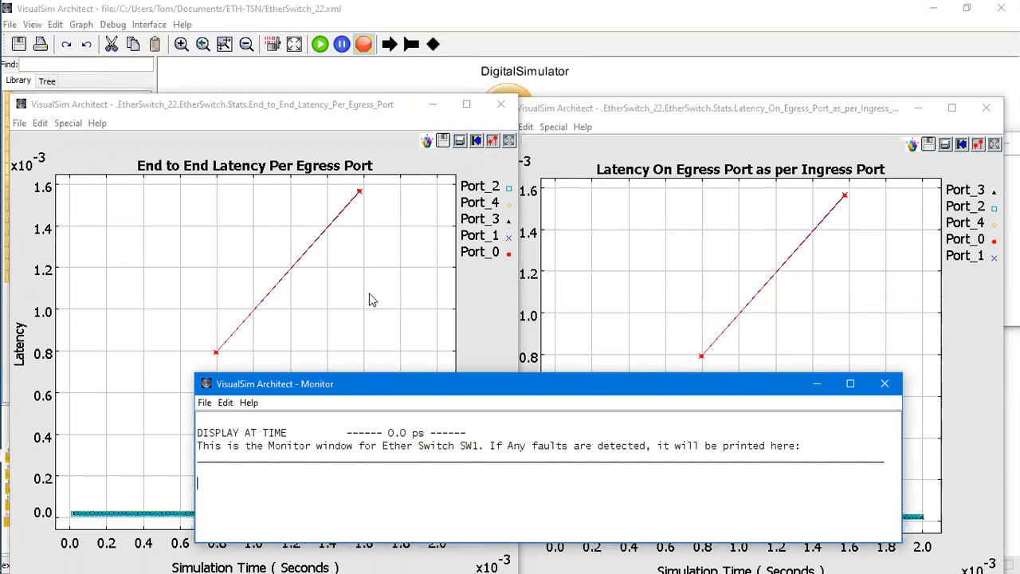
click(688, 68)
Reopen the EtherSwitch parameters and set the first xMII_MODE entry in xMII_Mode_Parameters_Table to "b10"
double_click(546, 331)
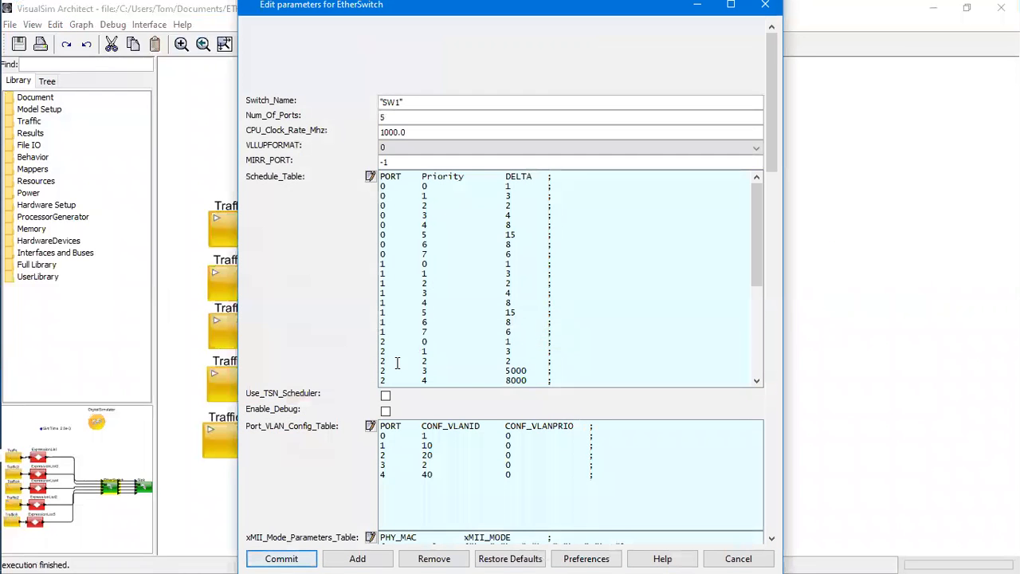
scroll(353, 409, down, 6)
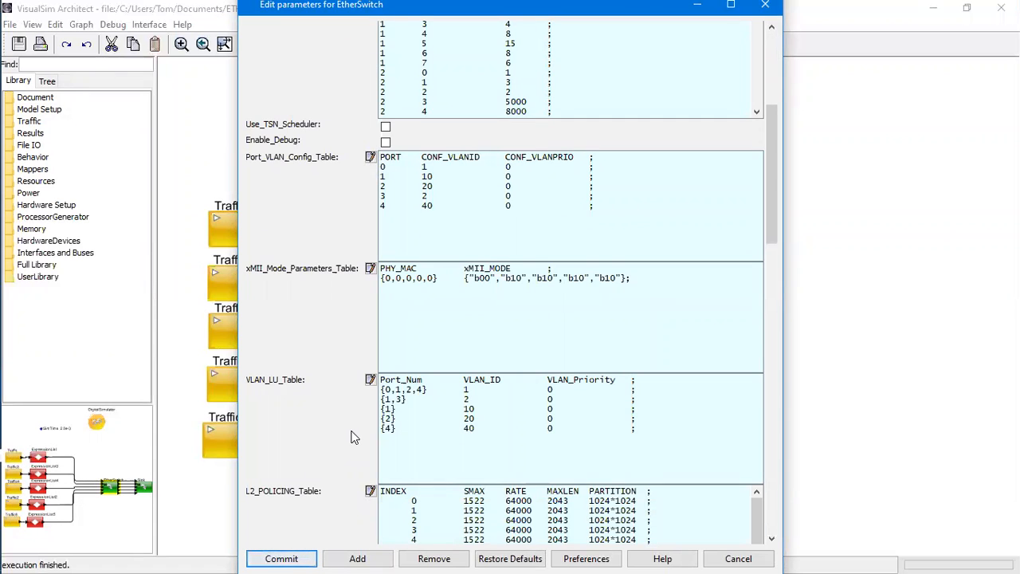
scroll(353, 437, down, 5)
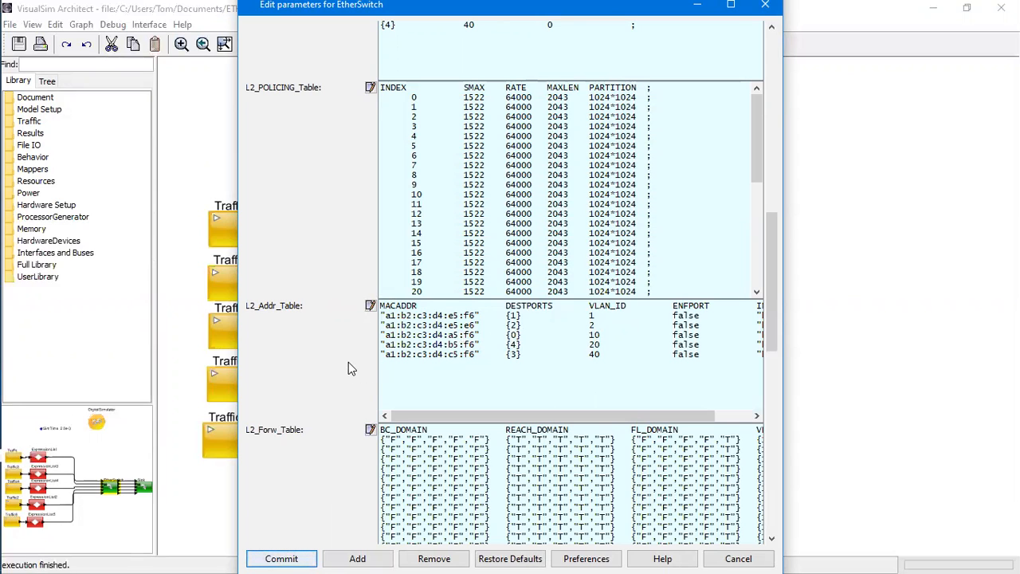
scroll(348, 362, up, 6)
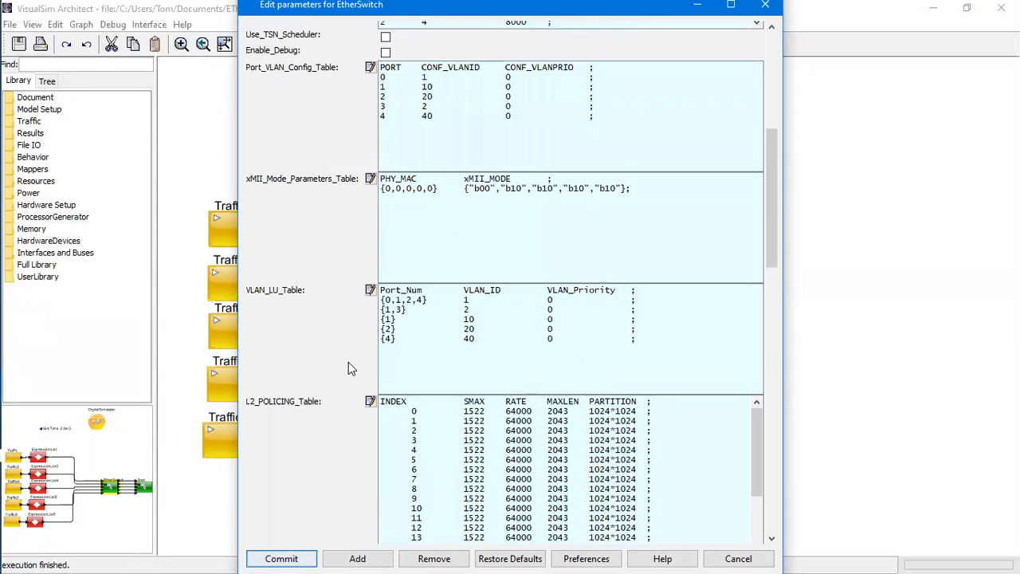
click(484, 188)
key(BackSpace)
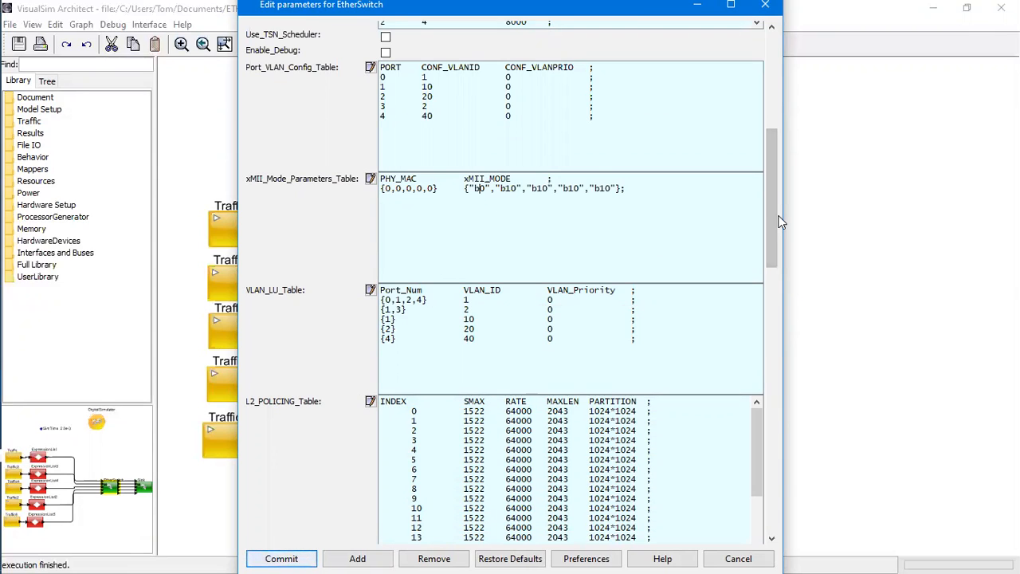
text(1)
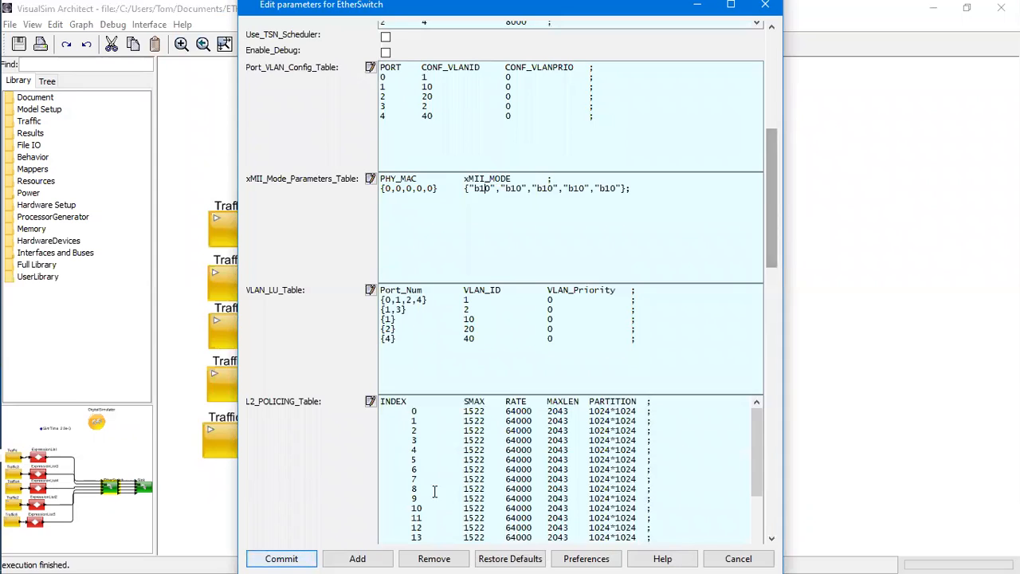
Set the EtherSwitch block's CPU_Clock_Rate_Mhz to 100.0 and commit the parameters
scroll(342, 404, up, 5)
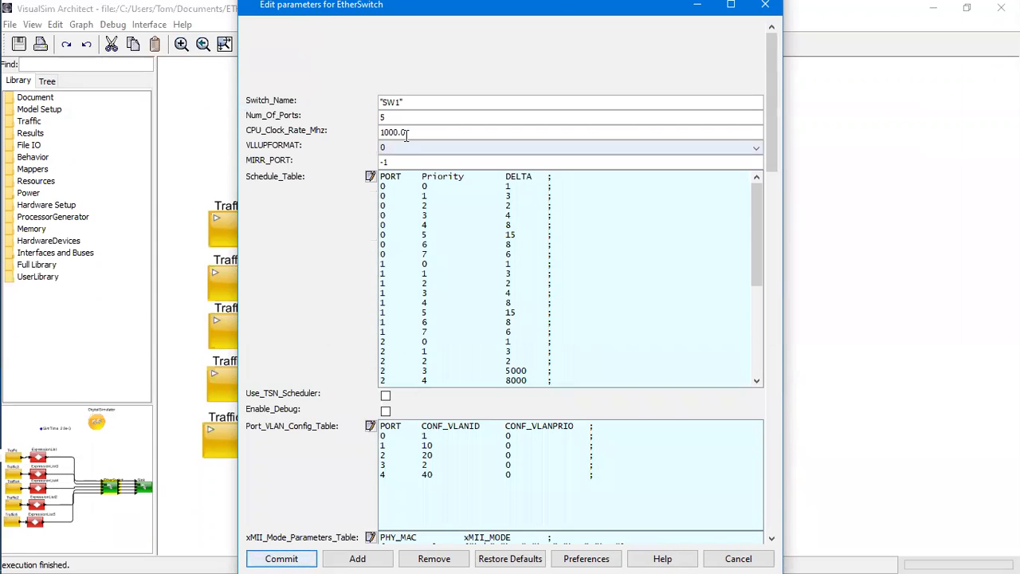
drag(380, 132, 391, 133)
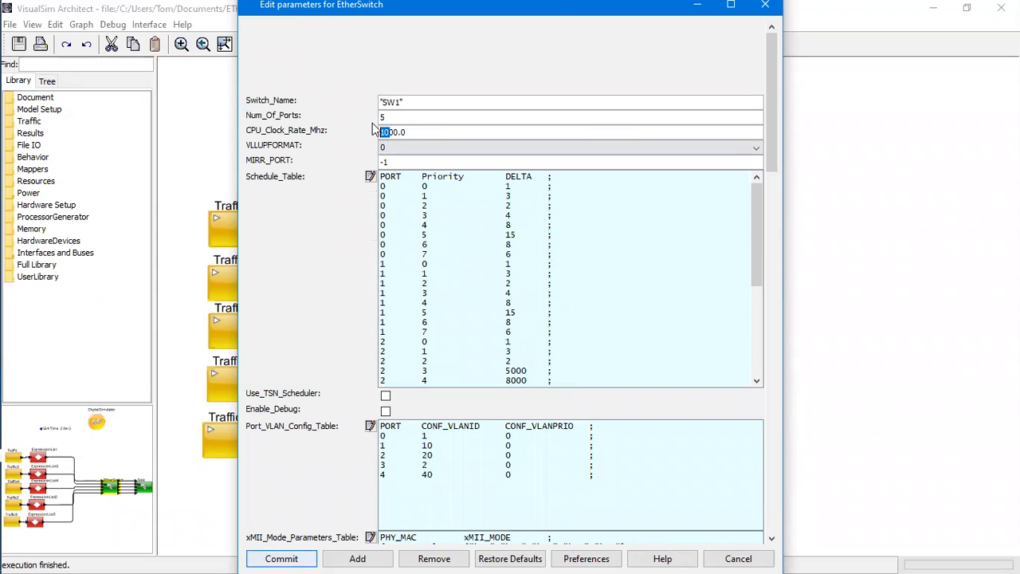
key(End)
key(Left)
key(Left)
key(Left)
key(BackSpace)
click(280, 558)
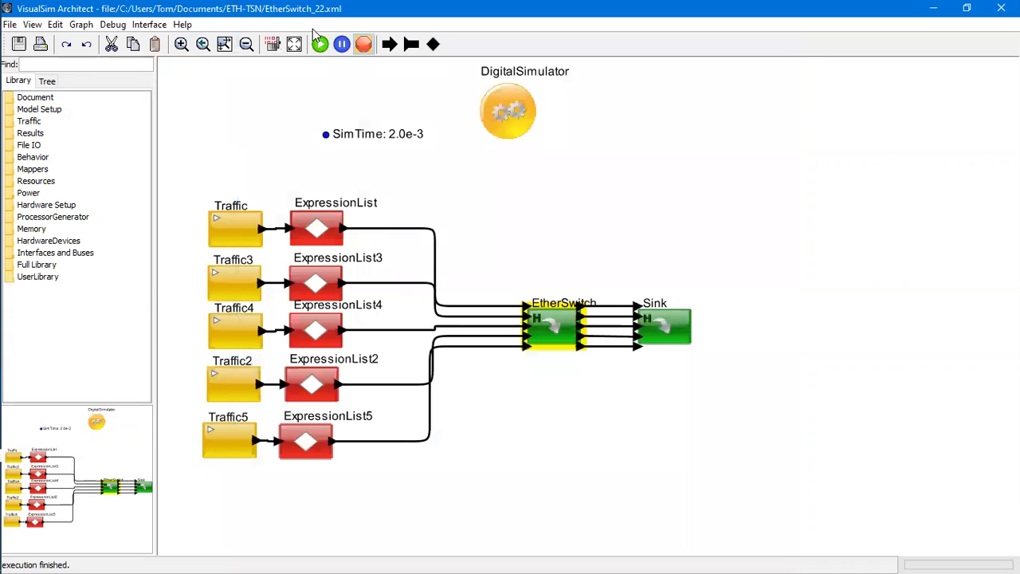
Run the simulation, fit the End to End Latency Per Egress Port plot to its data for examination, and stop the run
click(320, 44)
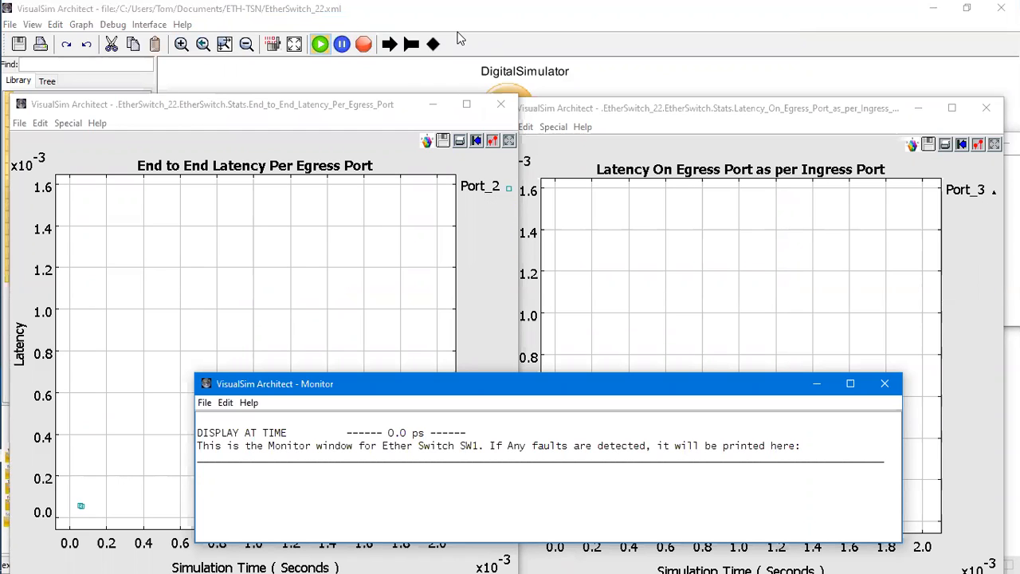
click(509, 236)
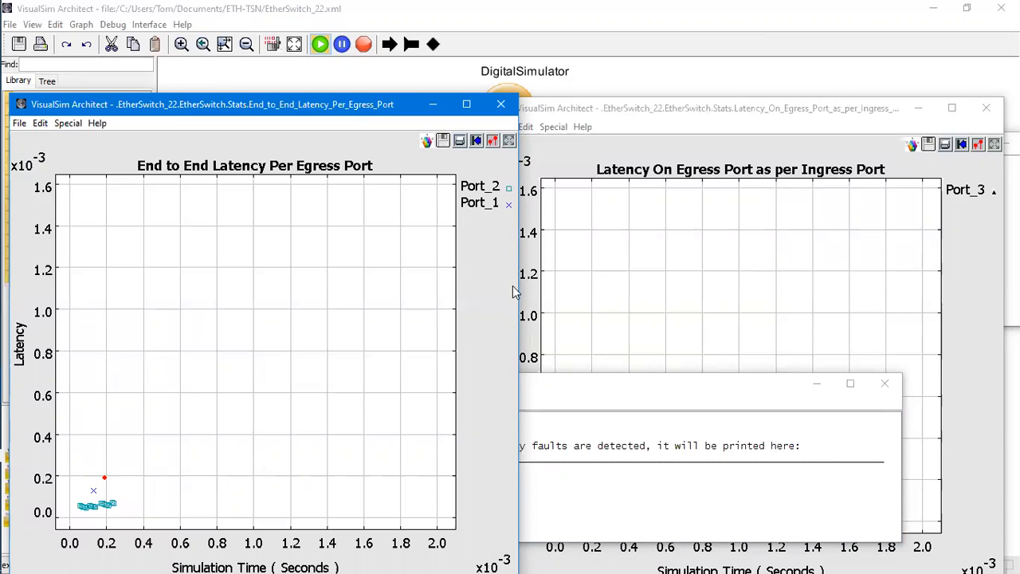
click(511, 142)
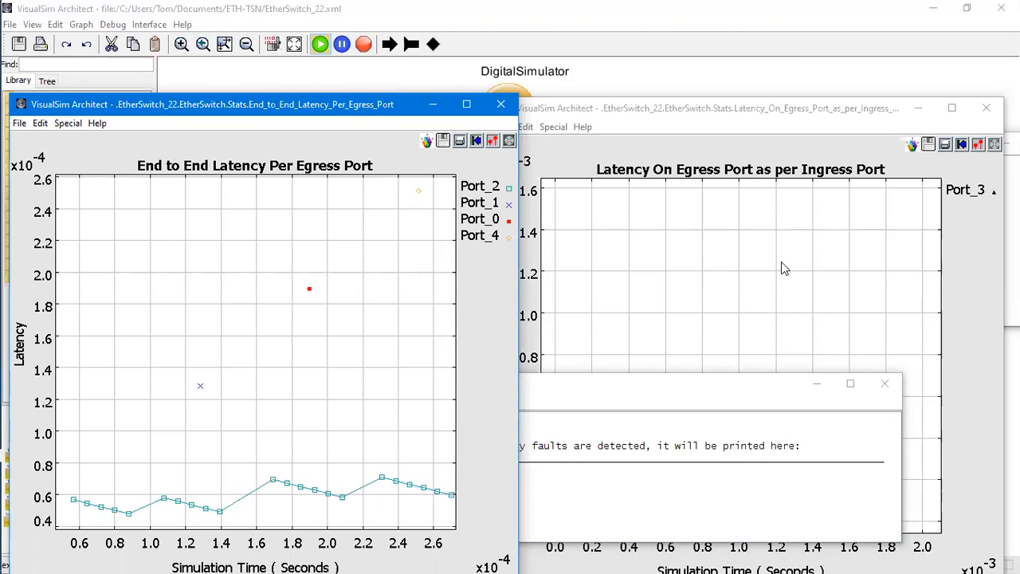
click(364, 45)
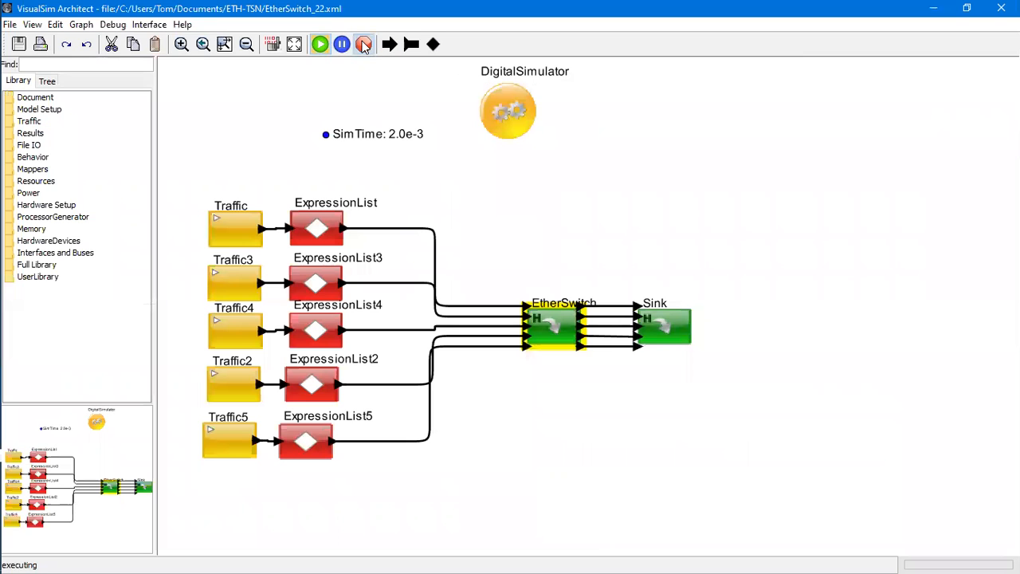
Reopen the EtherSwitch parameters, set CPU_Clock_Rate_Mhz to 1000.0 and commit them
double_click(558, 329)
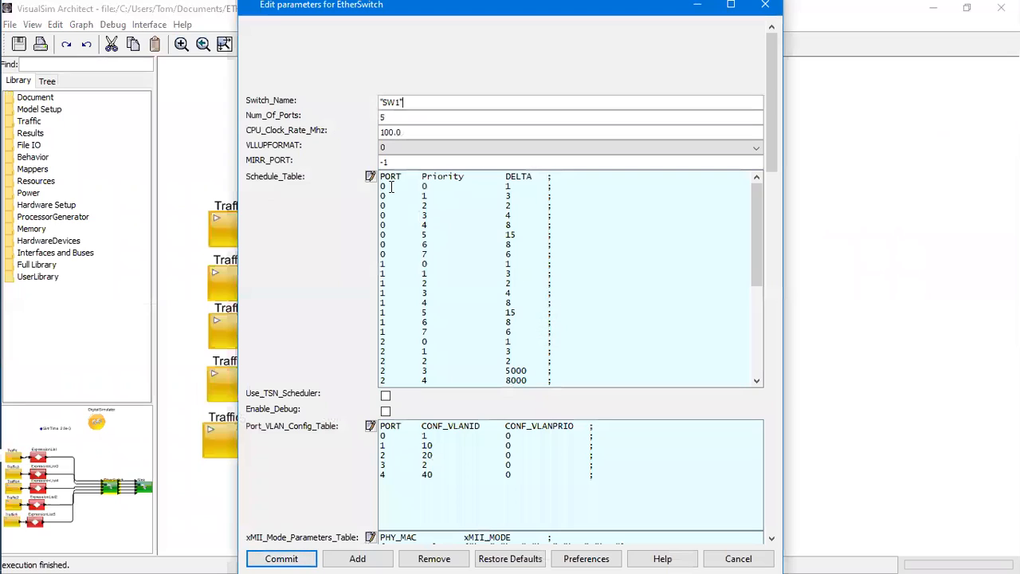
click(389, 129)
text(0)
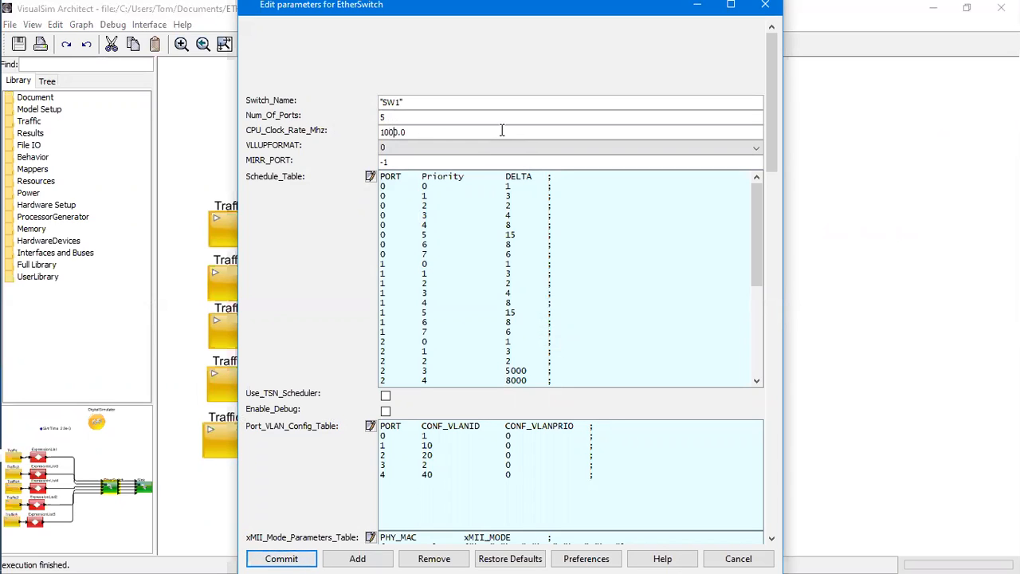
click(281, 558)
Run the simulation again and bring both latency plots in front of the Monitor window
click(321, 46)
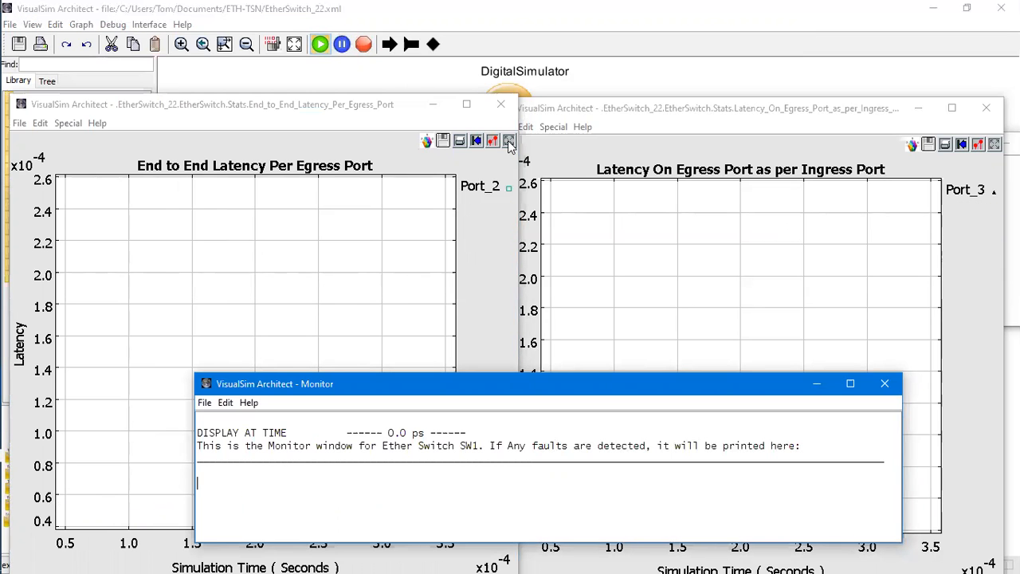
click(507, 202)
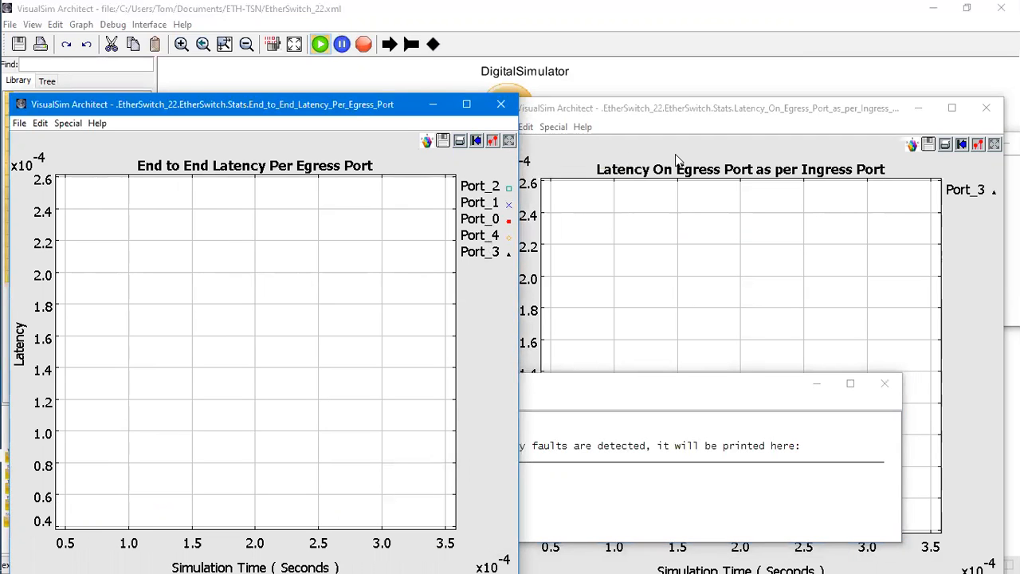
click(965, 235)
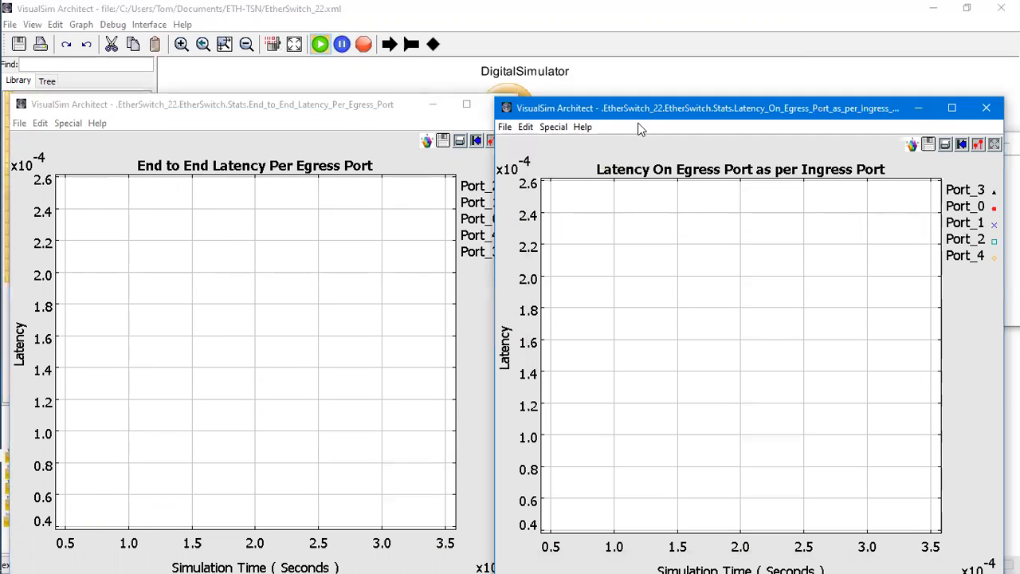
Fit both latency plots to their data for comparison, then return to the EtherSwitch_22 model
click(483, 177)
click(509, 142)
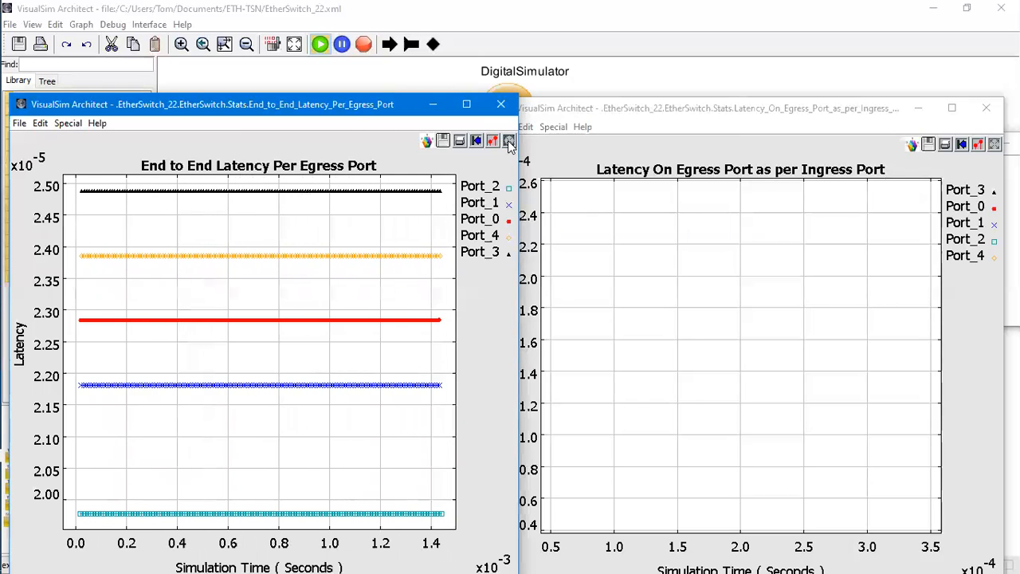
click(994, 146)
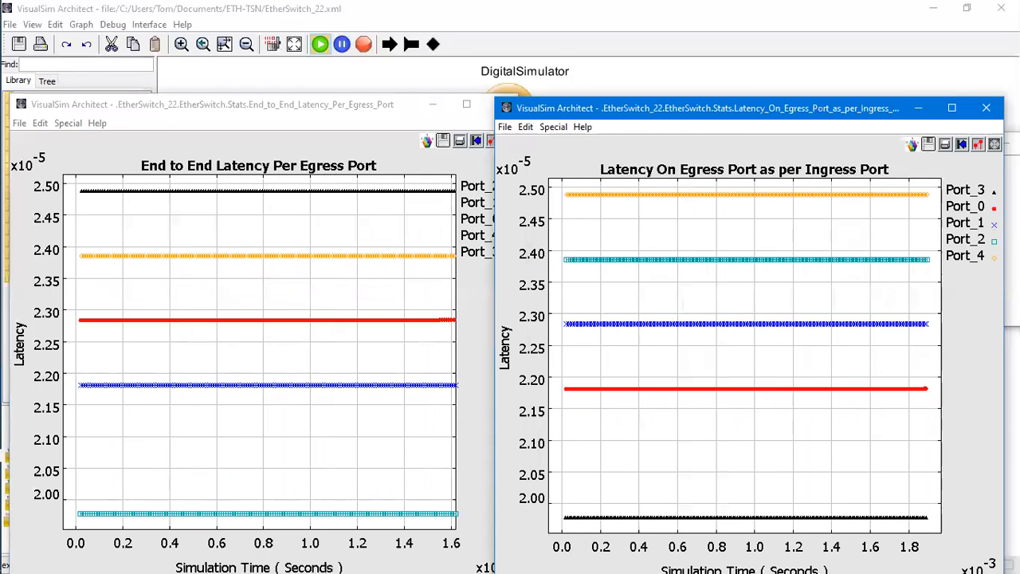
click(890, 94)
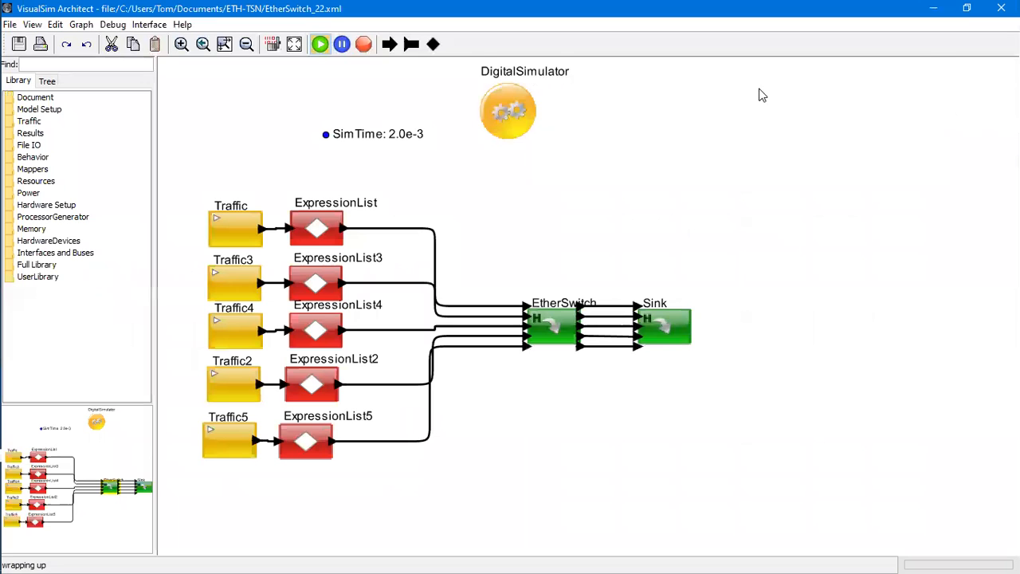
Enable Use_TSN_Scheduler for the EtherSwitch block, commit, run the simulation and bring the End to End Latency Per Egress Port plot forward
double_click(544, 317)
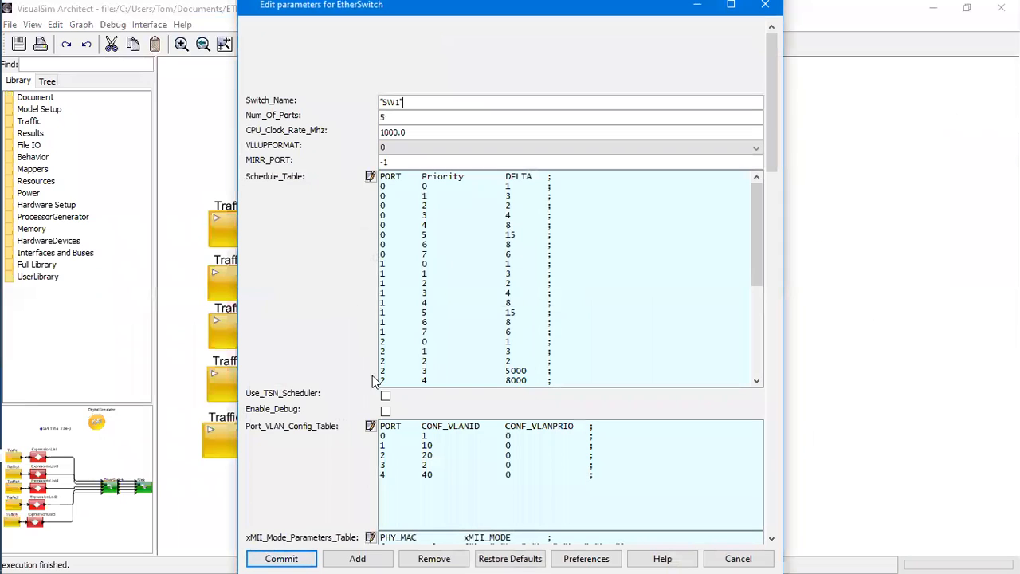
click(385, 397)
click(281, 558)
click(320, 44)
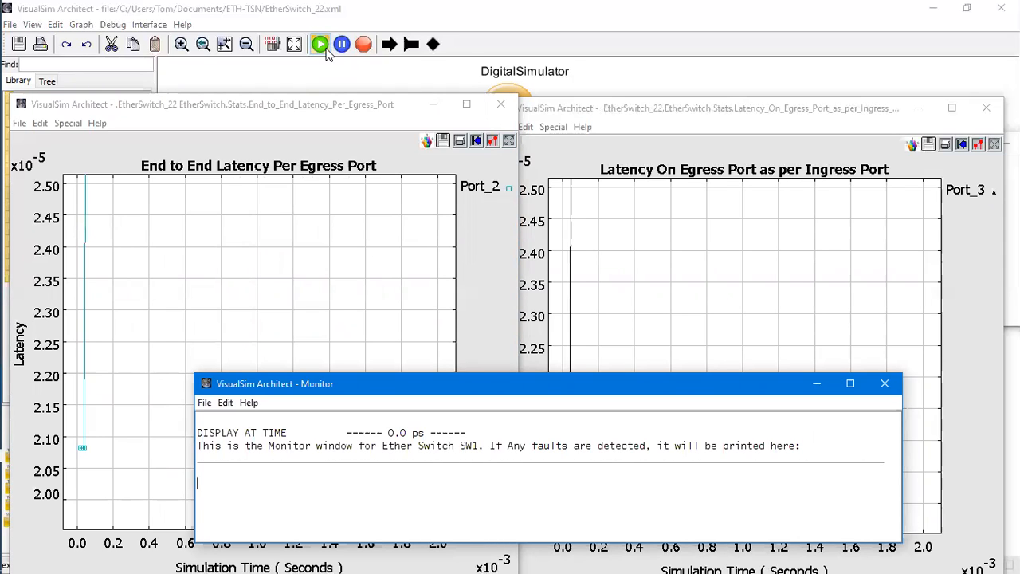
click(313, 120)
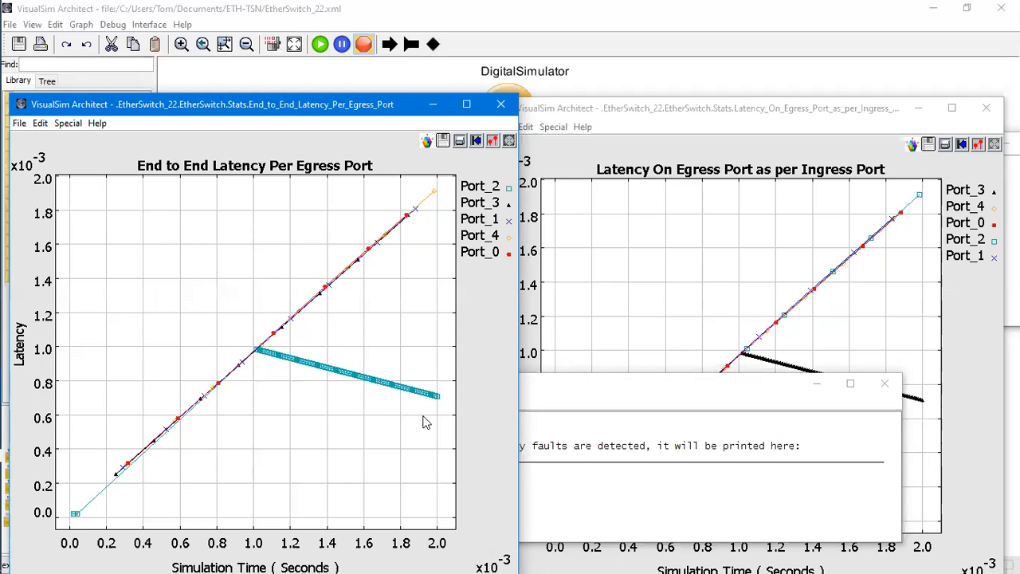
Close both latency plots and the Monitor window, and return to the model
click(501, 104)
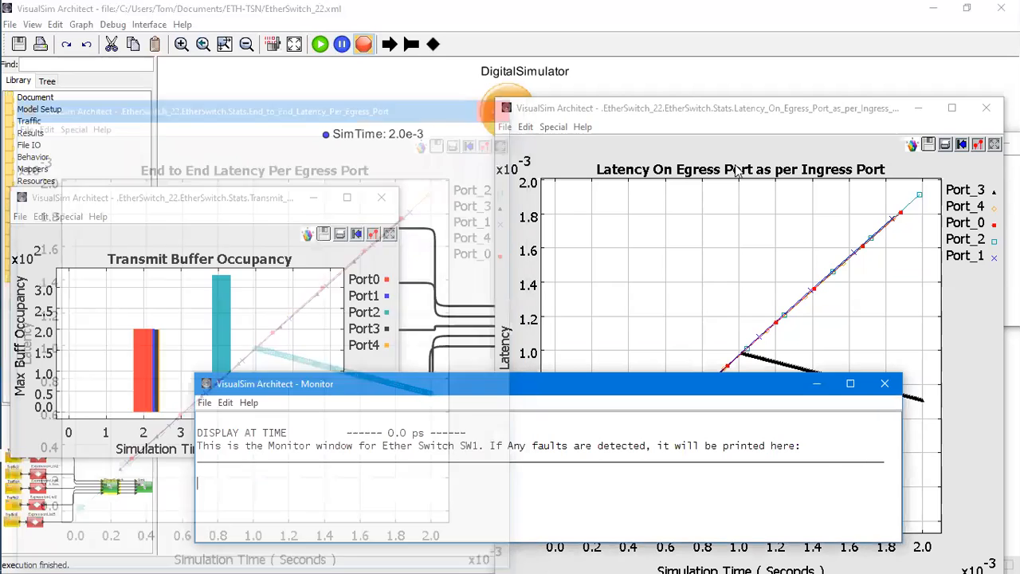
click(986, 108)
click(885, 384)
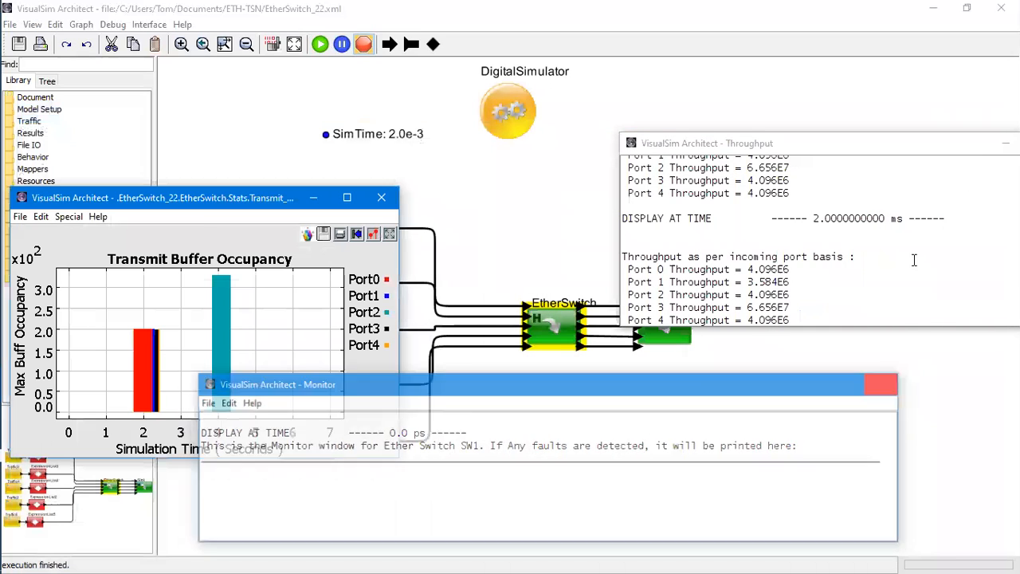
click(578, 252)
Disable Use_TSN_Scheduler and enable Enable_Debug for the EtherSwitch block, commit the parameters and run the simulation
double_click(559, 314)
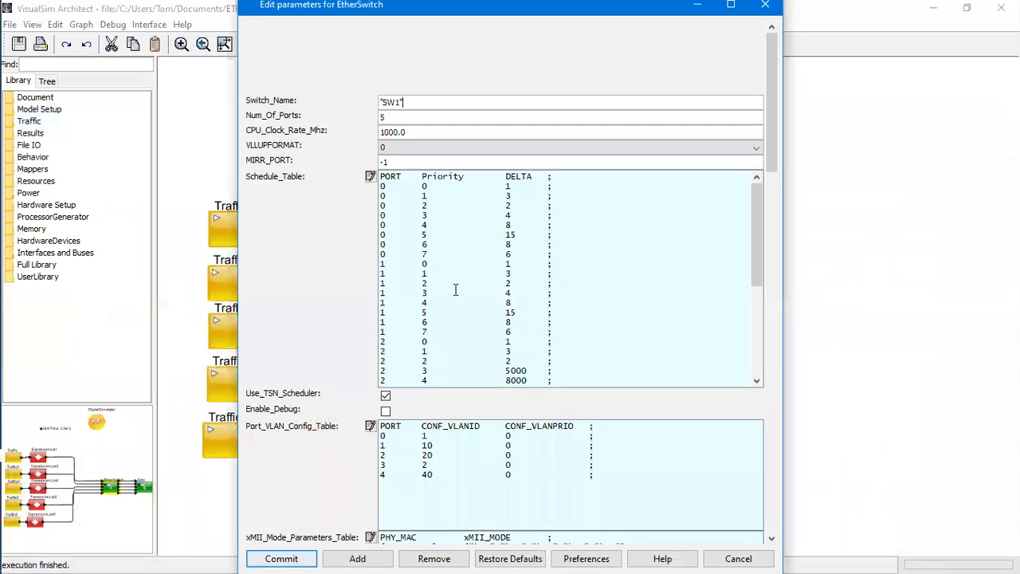
click(386, 395)
click(294, 556)
click(320, 46)
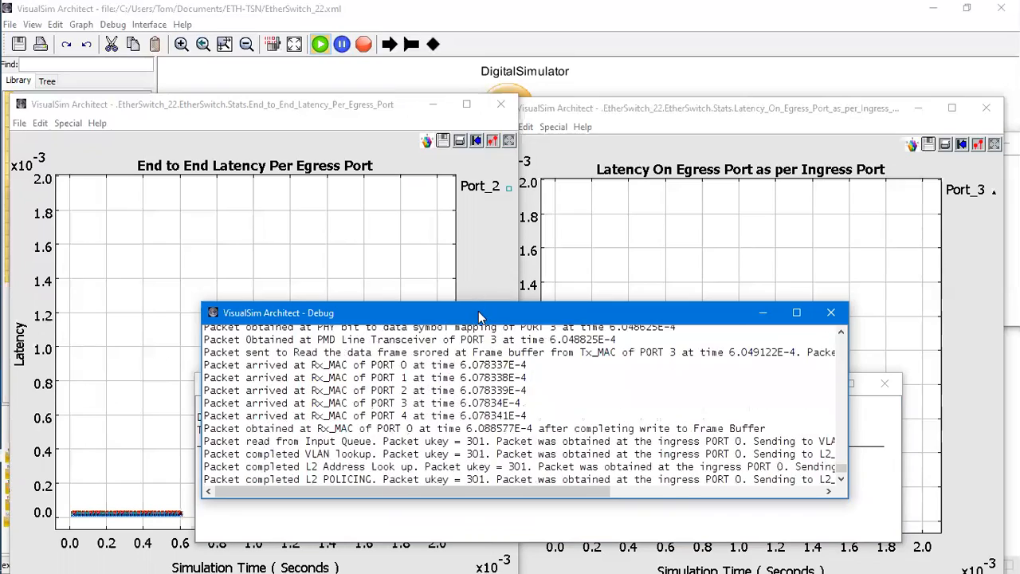
Move the Debug window clear of the Monitor window and examine the packet trace near the end of the run
drag(475, 308, 491, 123)
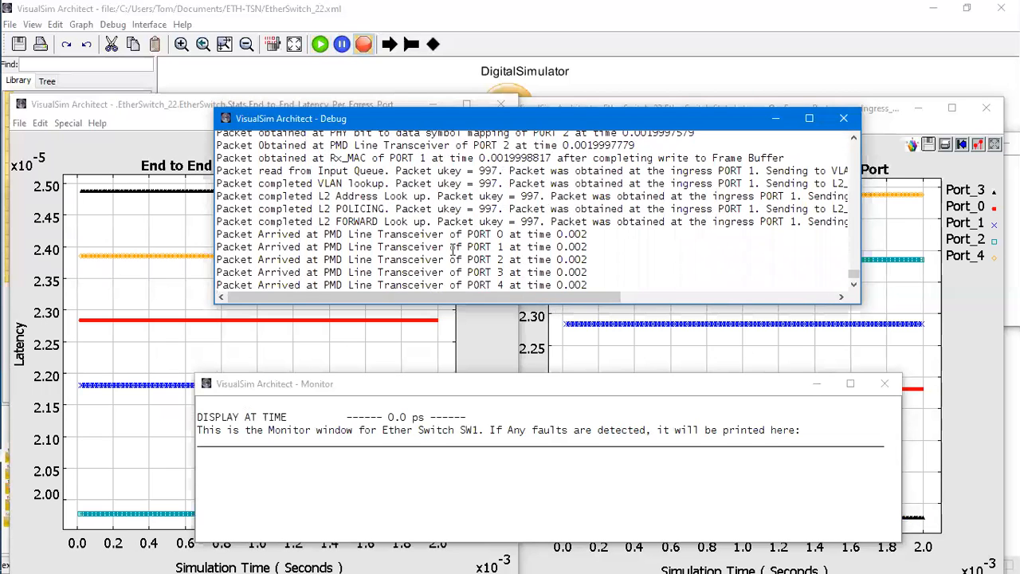
scroll(453, 250, up, 1)
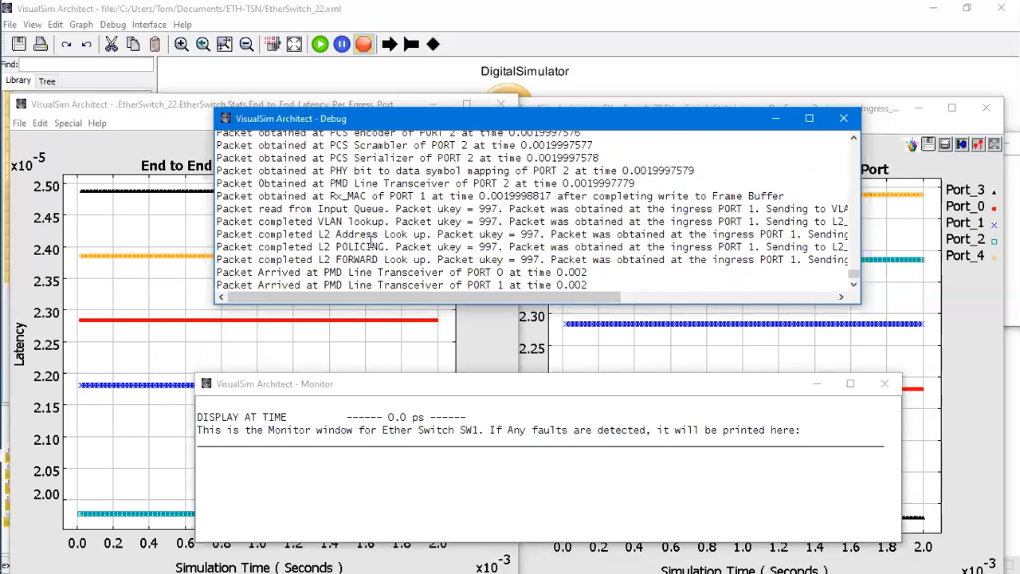
scroll(335, 204, up, 1)
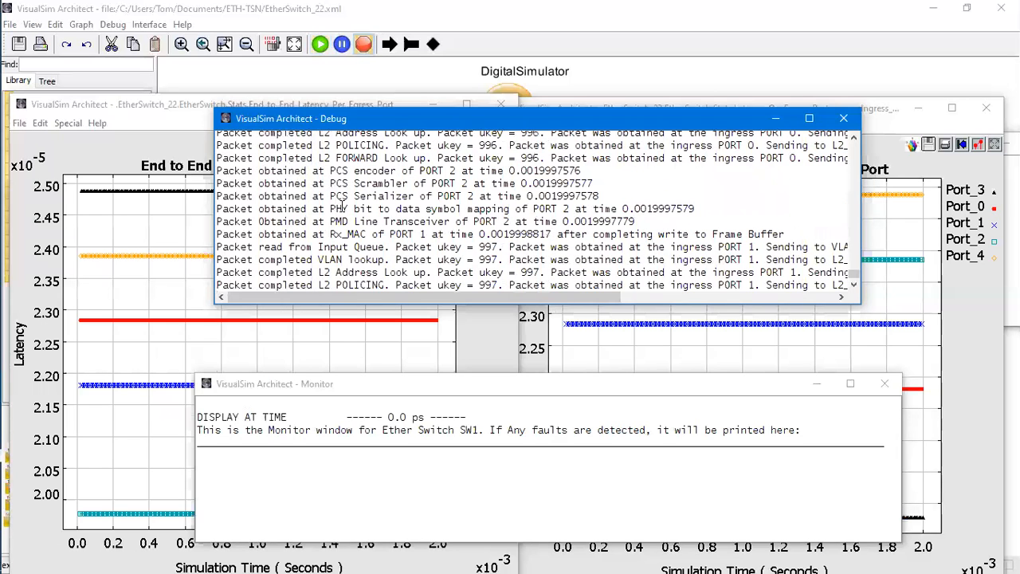
scroll(362, 199, up, 2)
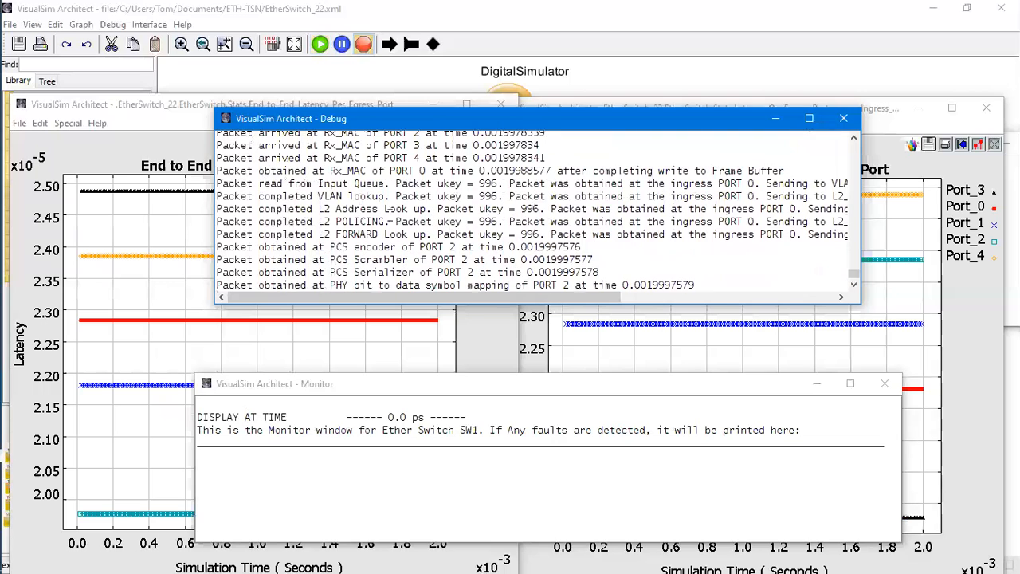
scroll(422, 222, up, 1)
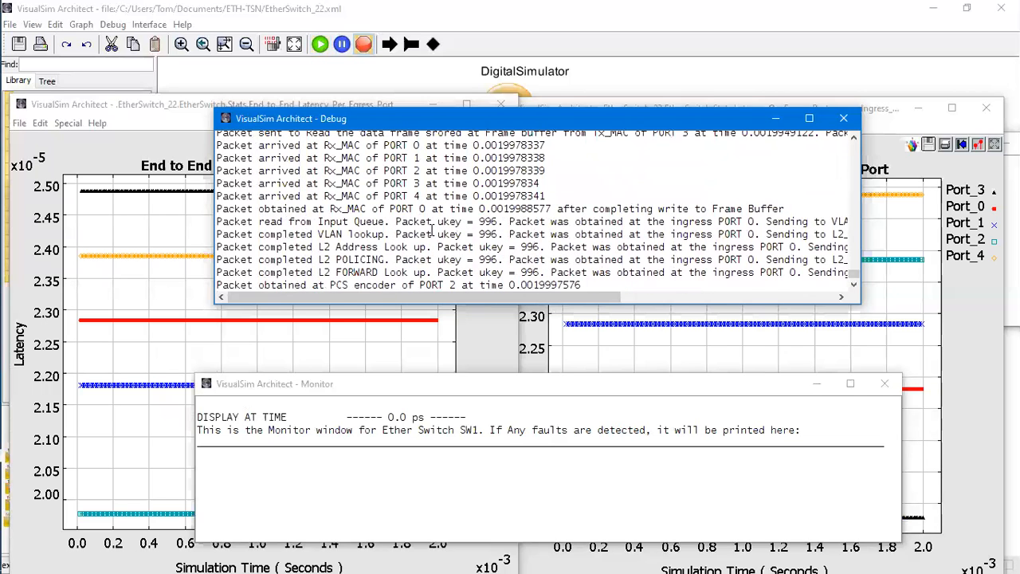
scroll(446, 230, up, 1)
Clear the Debug, Monitor, latency, Throughput and Transmit Buffer Occupancy windows away from the model
click(844, 118)
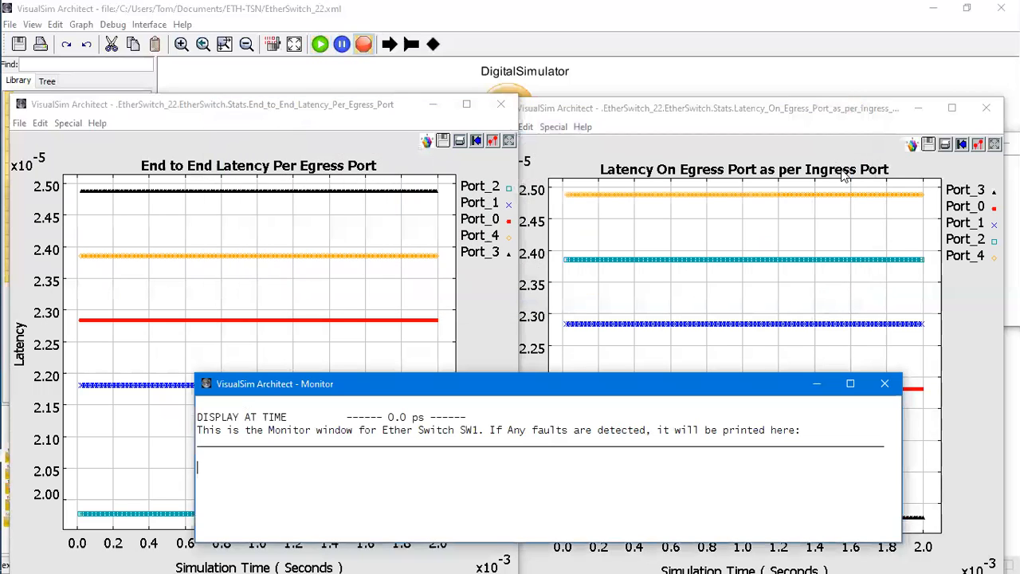
click(887, 380)
click(987, 107)
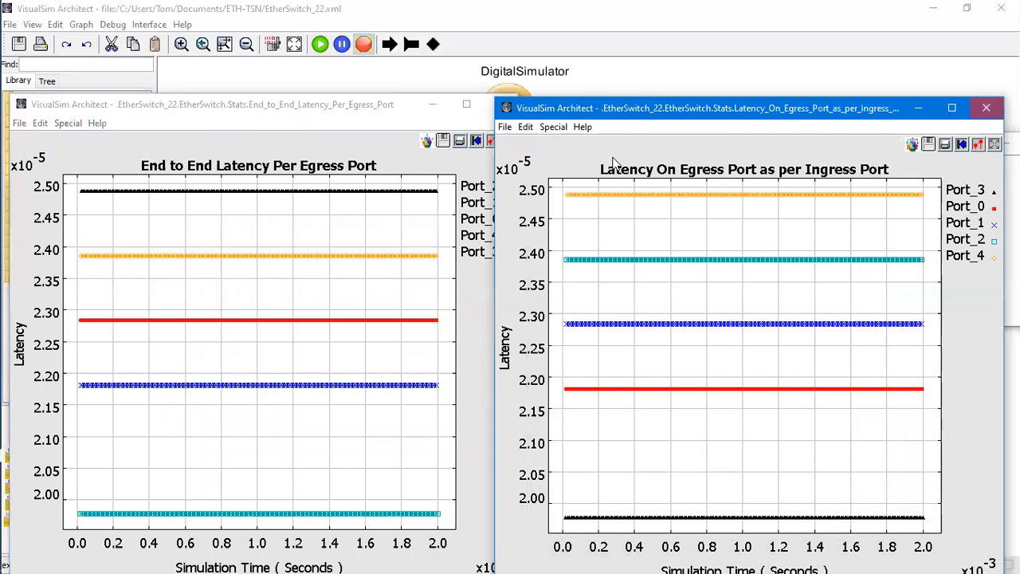
click(501, 104)
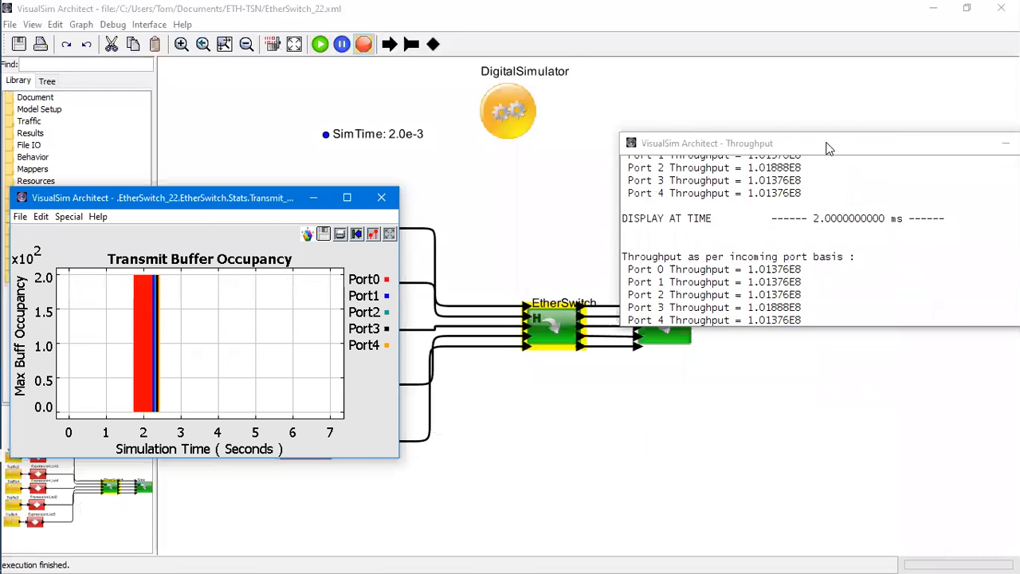
drag(826, 144, 408, 152)
click(655, 152)
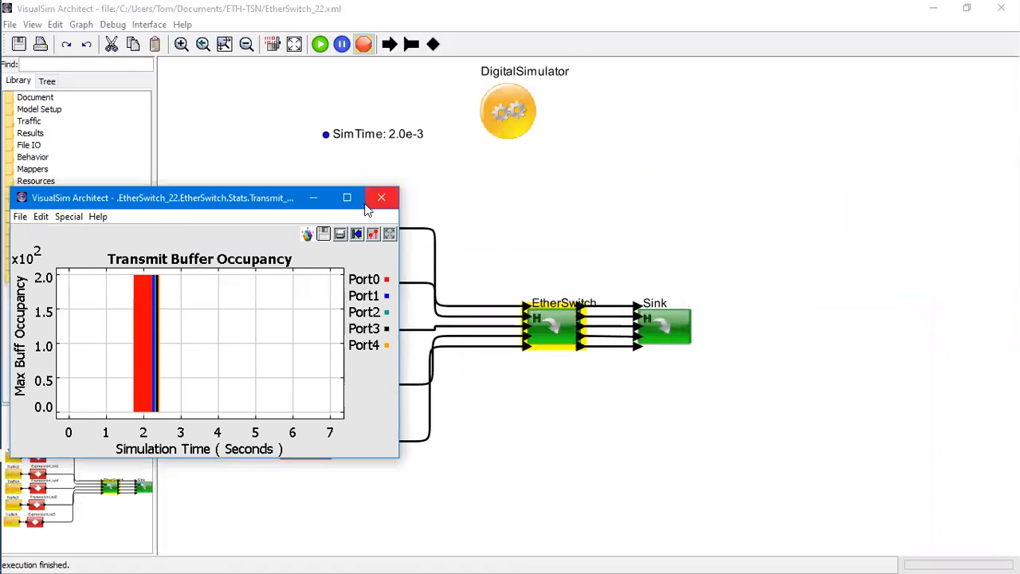
click(388, 198)
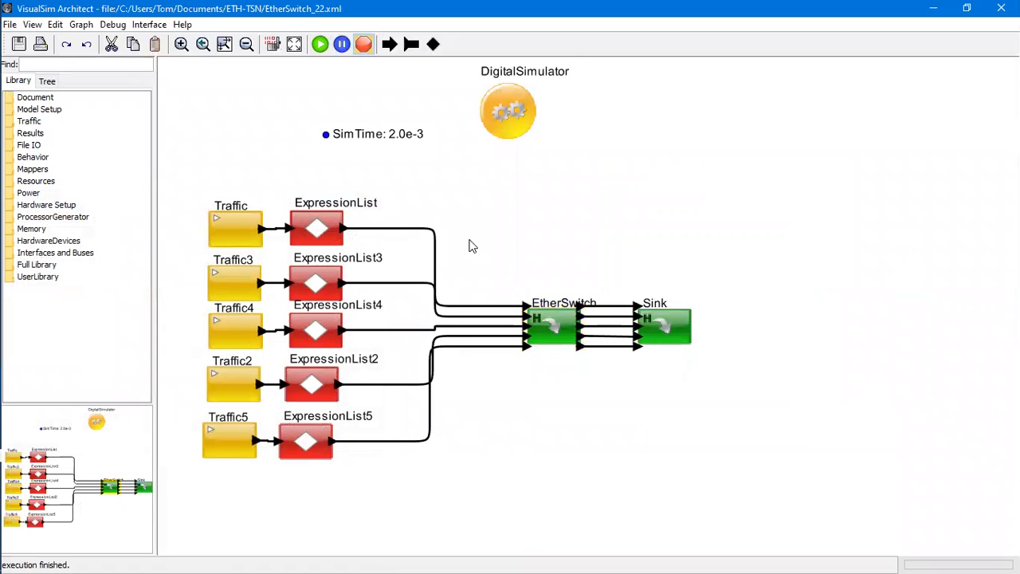
Open the EtherSwitch block's internals and drill down through TXM into the first Tx_MAC_Port block
right_click(564, 328)
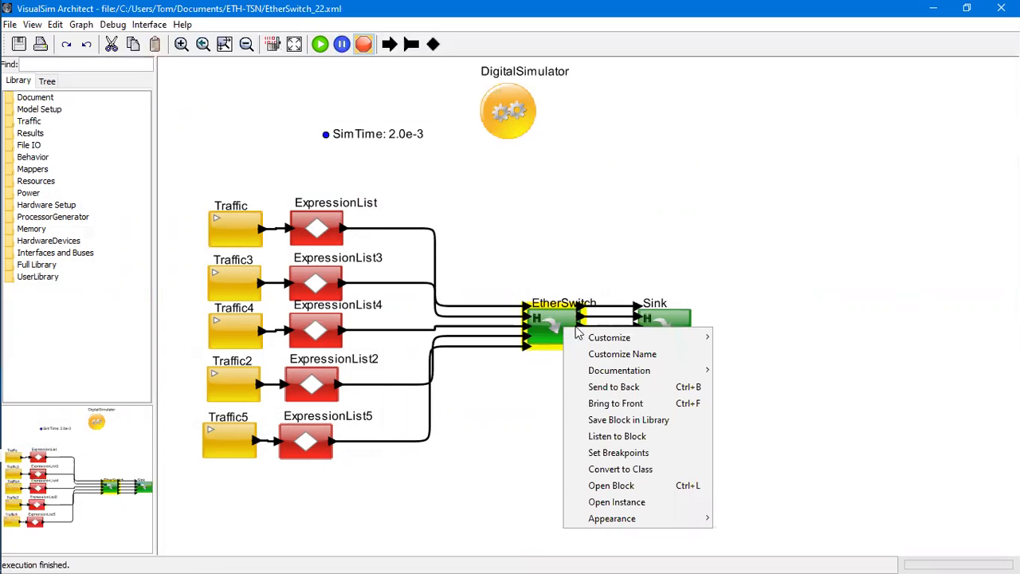
click(659, 488)
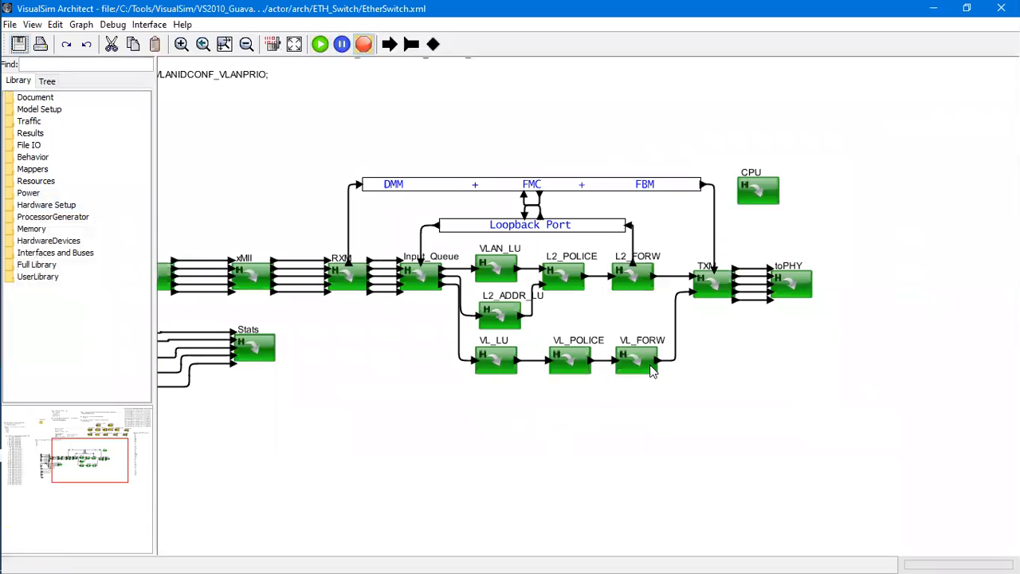
right_click(715, 290)
click(722, 428)
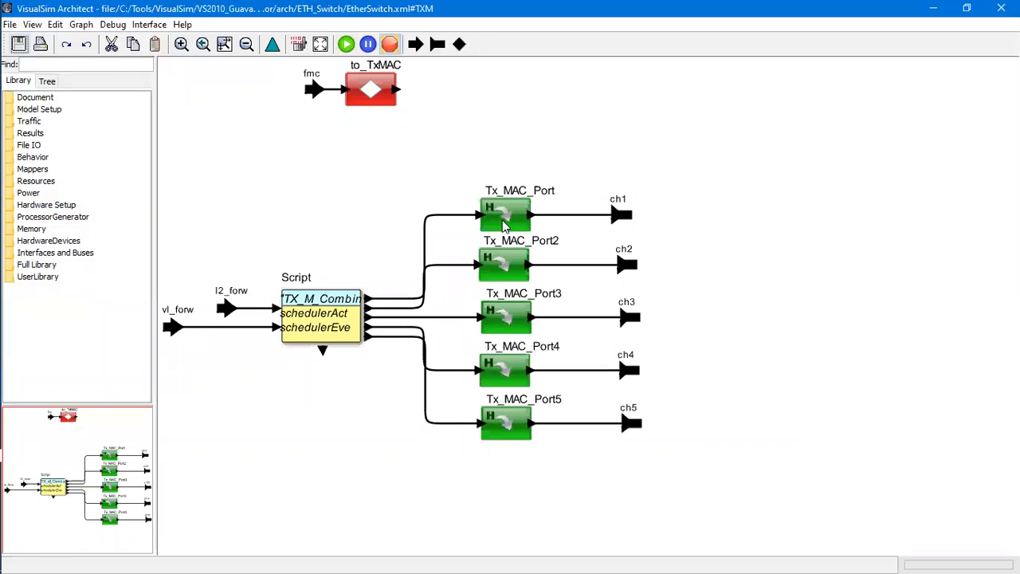
right_click(504, 221)
click(588, 384)
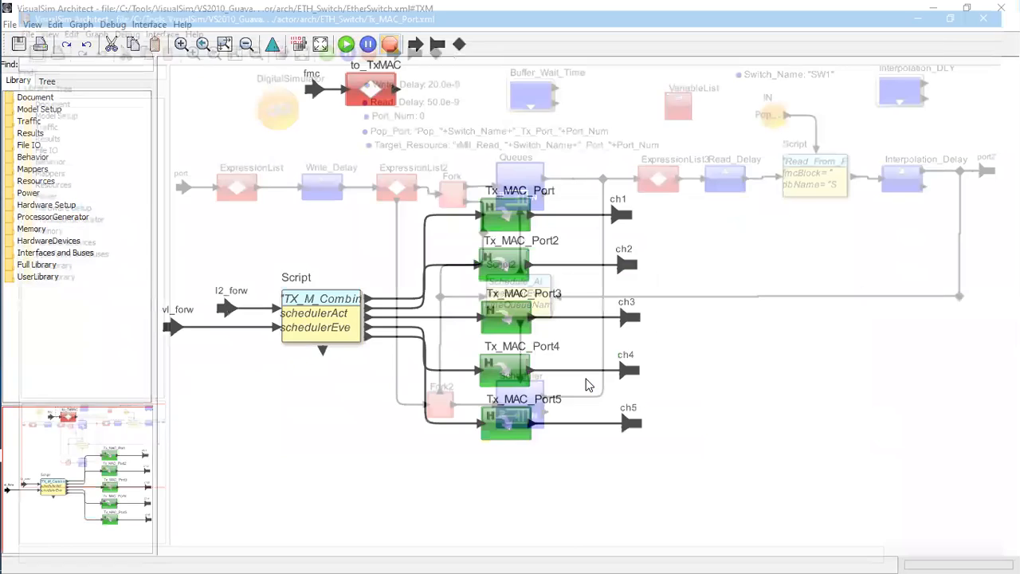
Open the Script2 block's code in the Tx_MAC_Port model for a brief look and close the editor
click(545, 311)
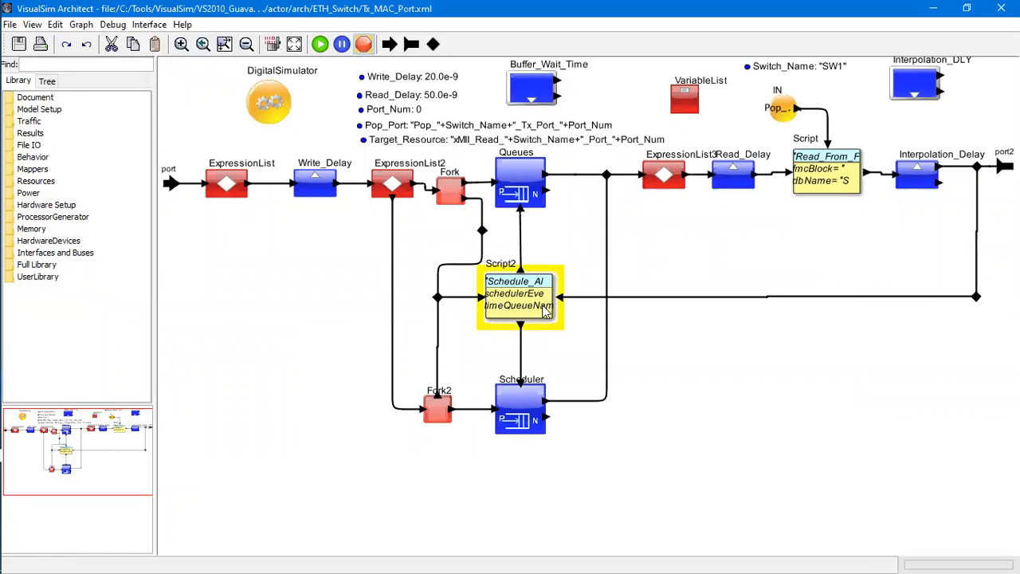
double_click(545, 311)
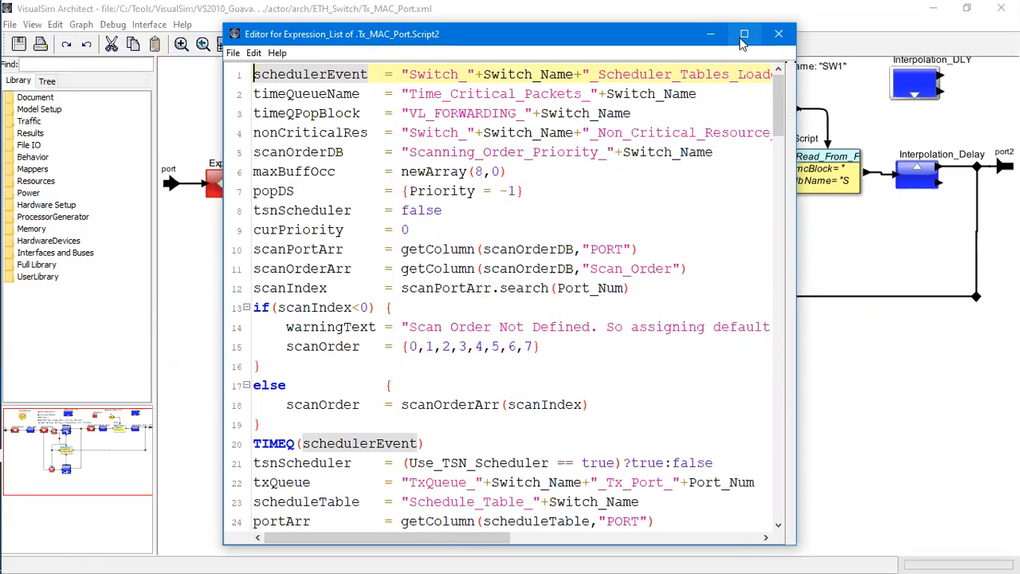
click(776, 36)
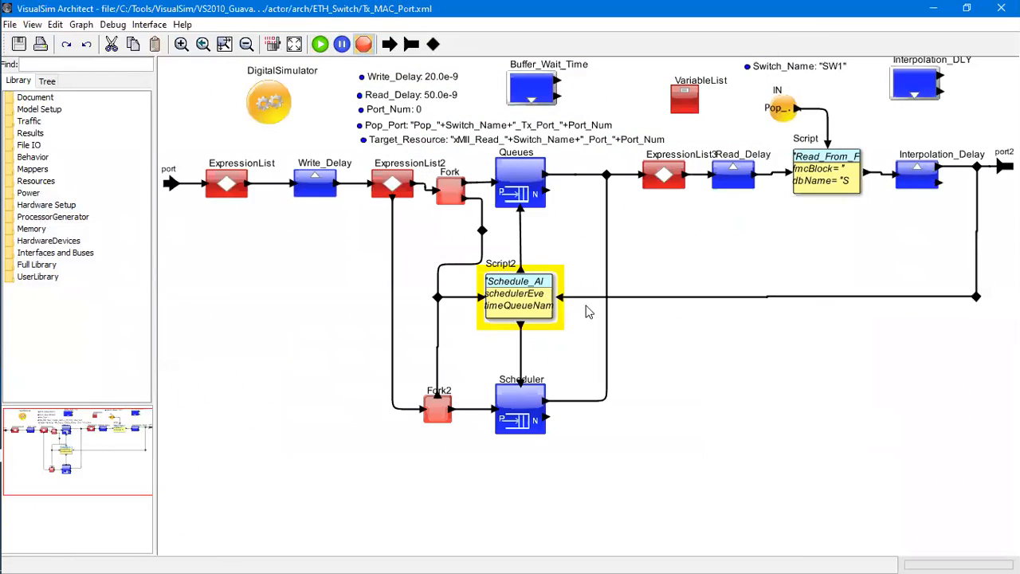
Review the Scheduler block's parameters and its List_Of_Scheduler options, keeping FCFS, and commit the dialog
double_click(521, 421)
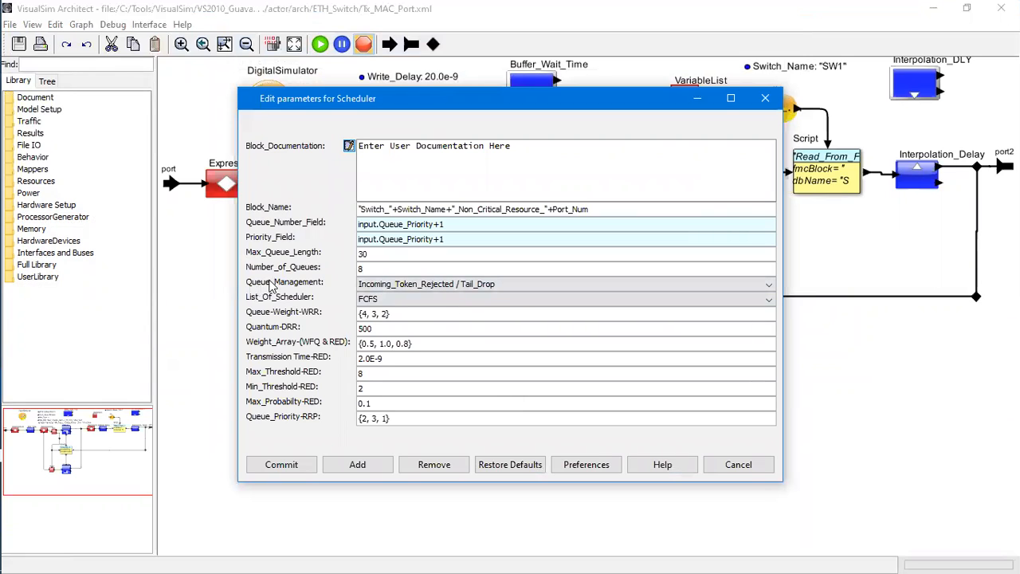
click(388, 301)
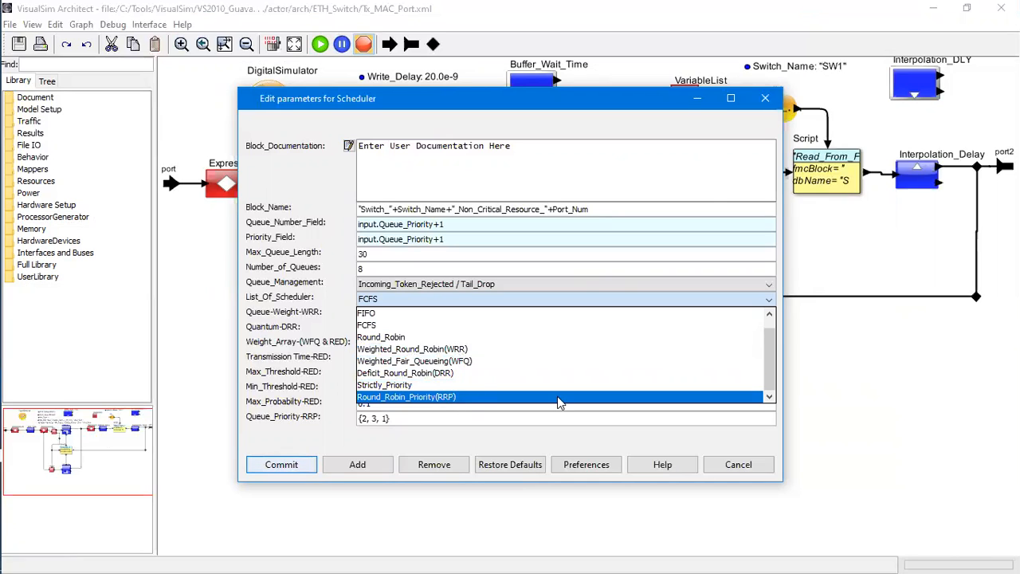
click(310, 469)
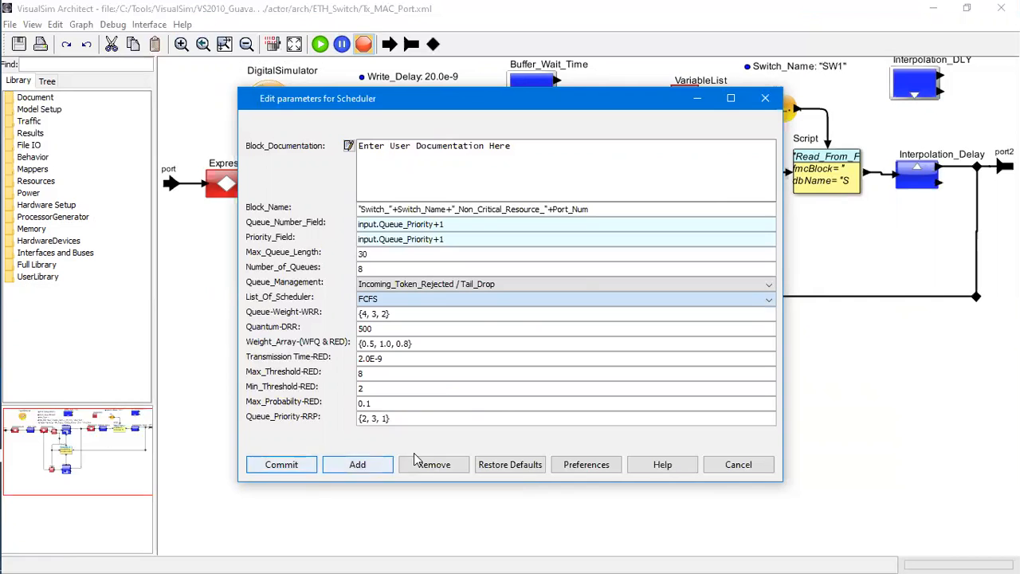
click(285, 464)
Examine Script2's scheduling code from the scanOrderDB definition through the BEGIN label section, and close the editor, applying its contents
double_click(503, 318)
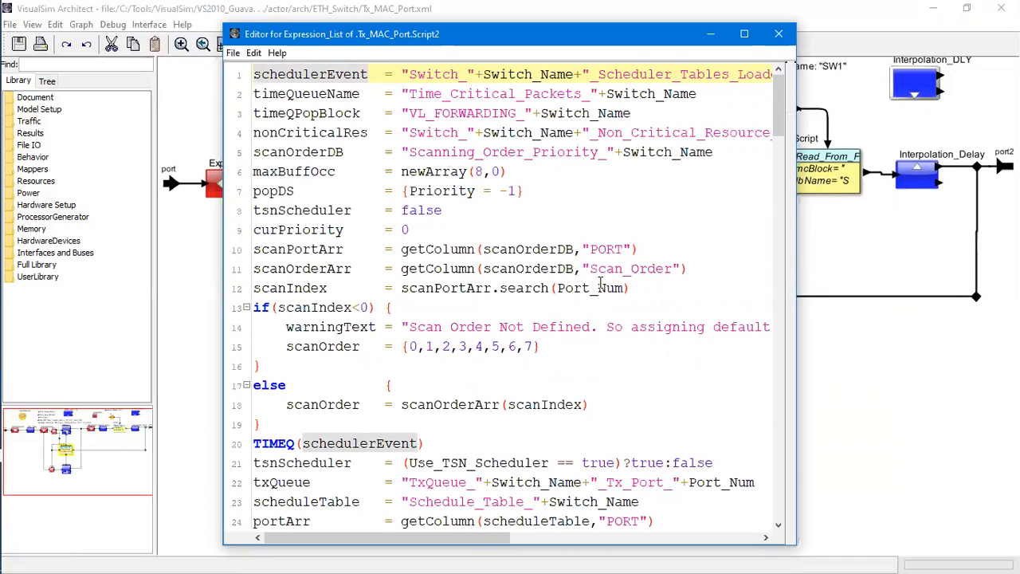
double_click(298, 152)
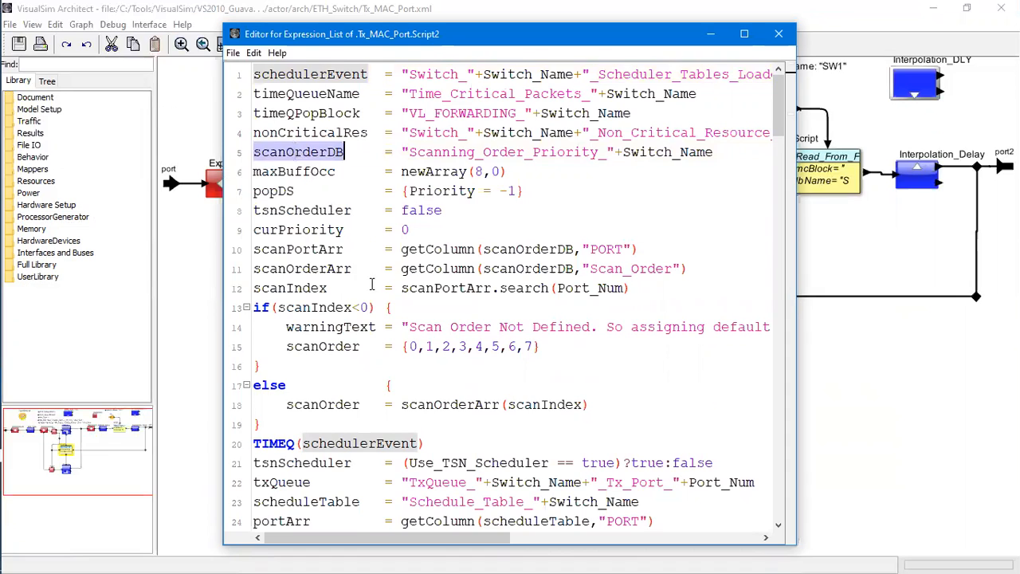
scroll(371, 285, down, 1)
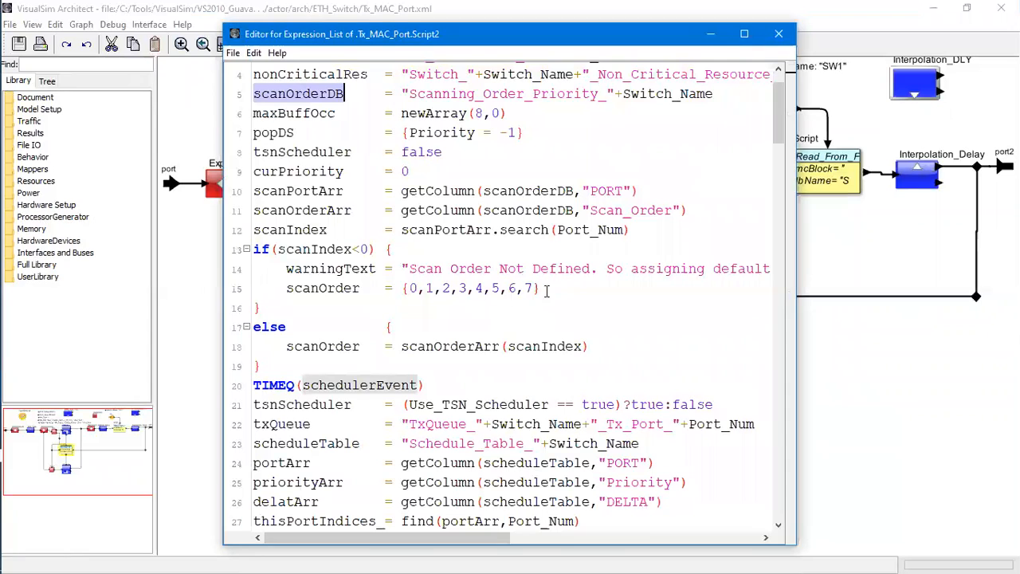
scroll(451, 351, down, 3)
scroll(450, 354, down, 5)
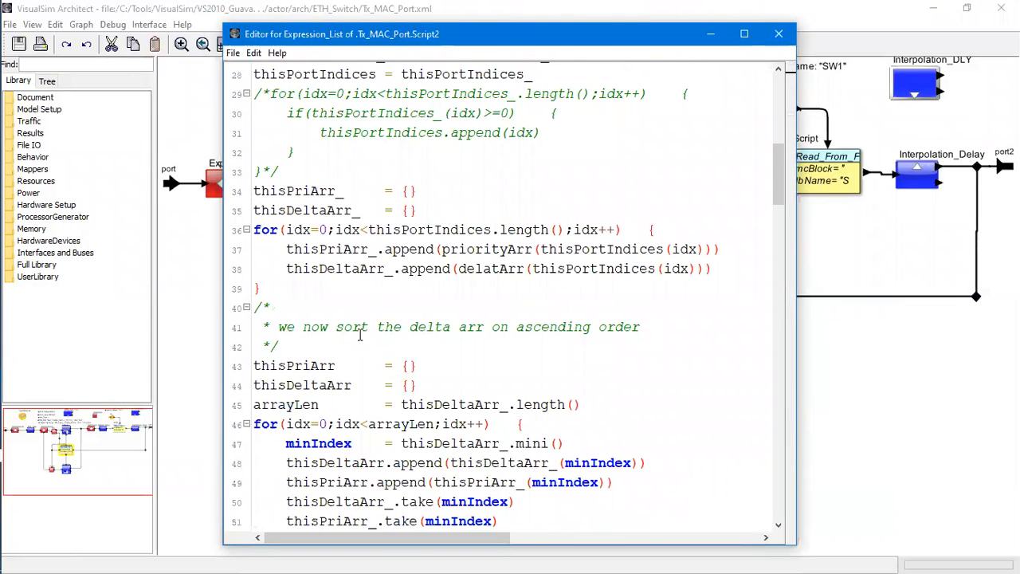
scroll(458, 351, down, 8)
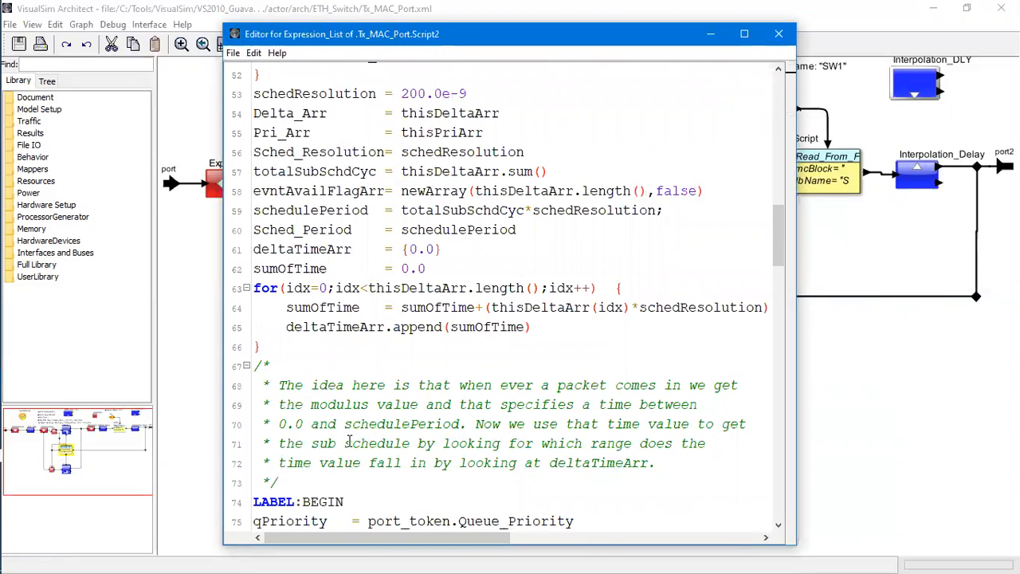
scroll(383, 443, down, 2)
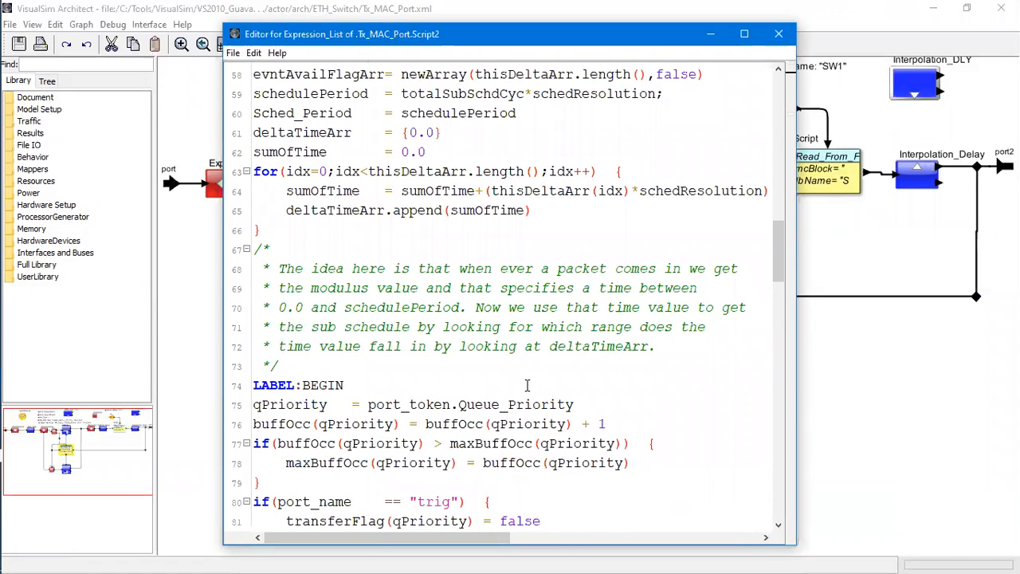
scroll(527, 386, down, 1)
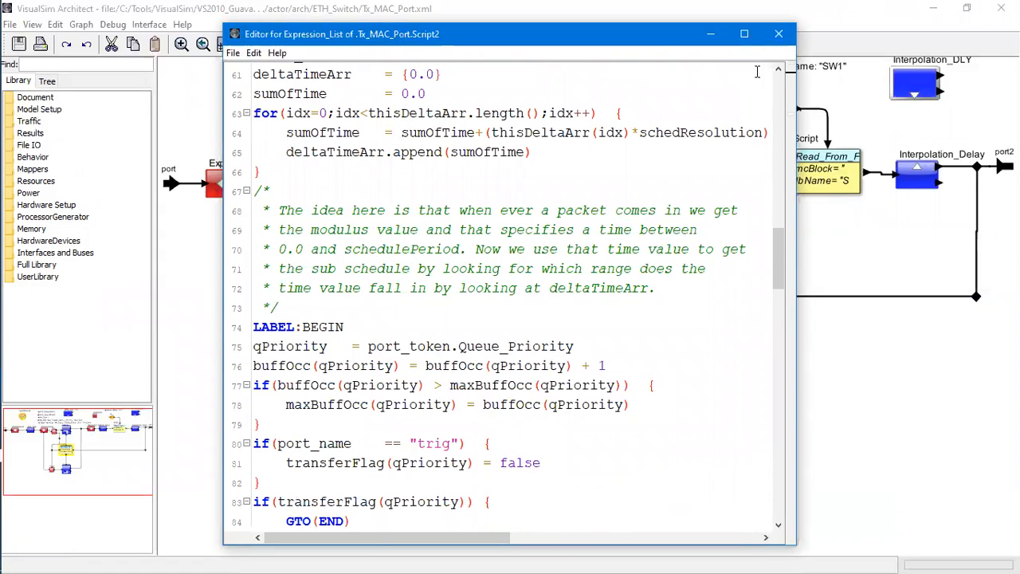
click(779, 33)
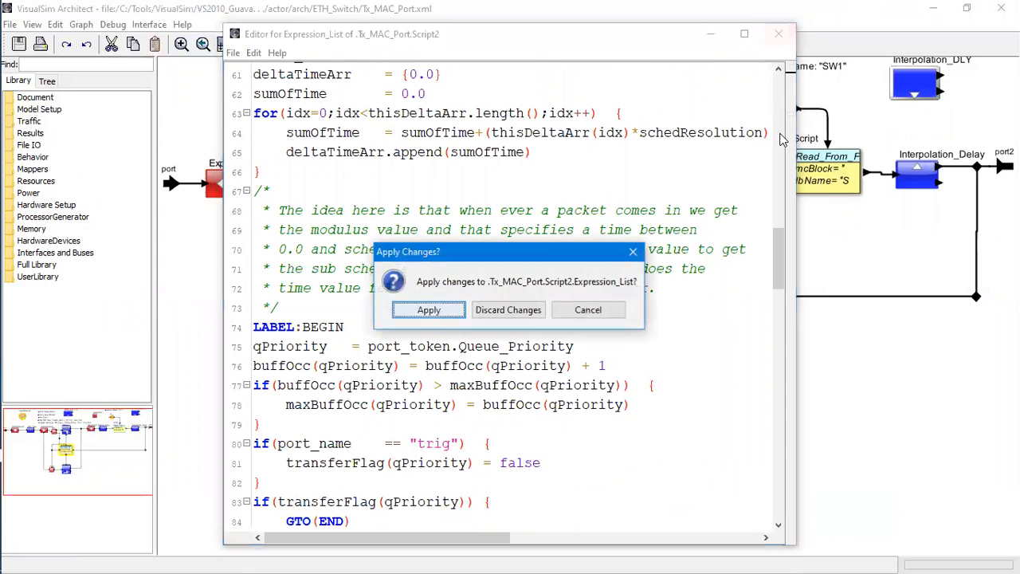
click(429, 310)
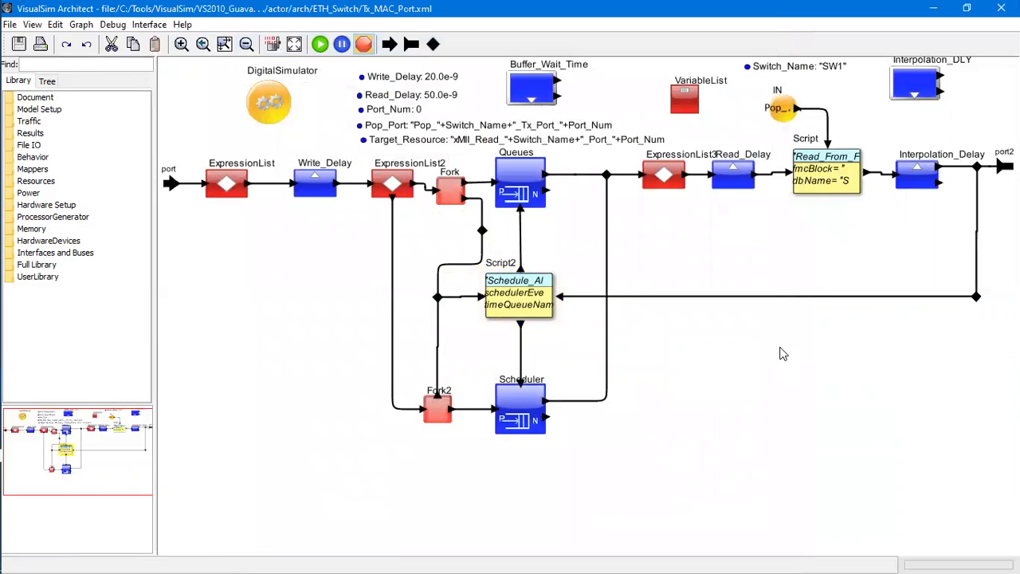
Minimize the Tx_MAC_Port and EtherSwitch internals windows to return to the top-level EtherSwitch_22 model
click(928, 9)
click(933, 8)
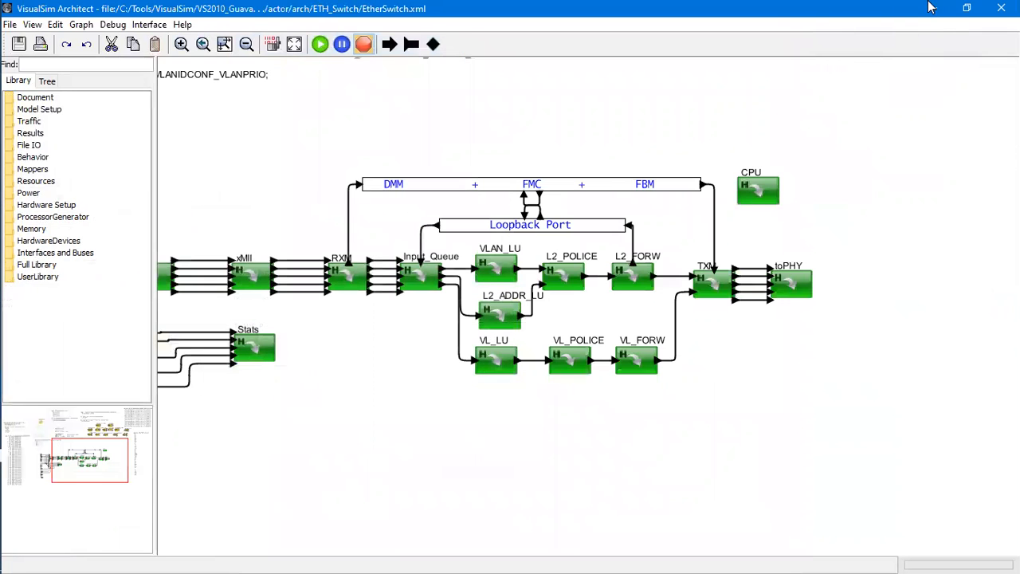
click(934, 9)
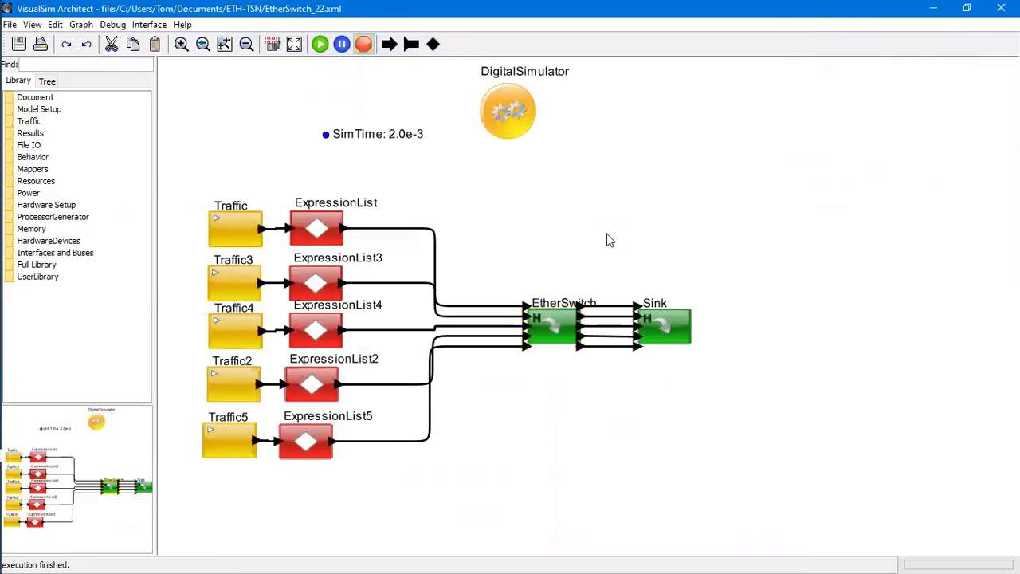
Get the EtherSwitch block's documentation and open its detailed EtherSwitch.html page in a maximized window
right_click(548, 321)
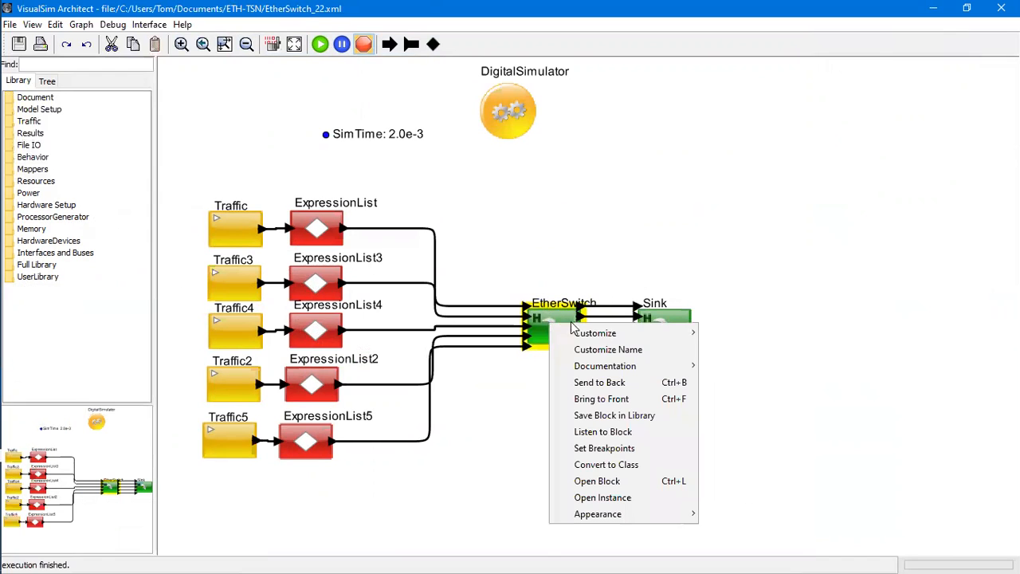
mouse_move(640, 364)
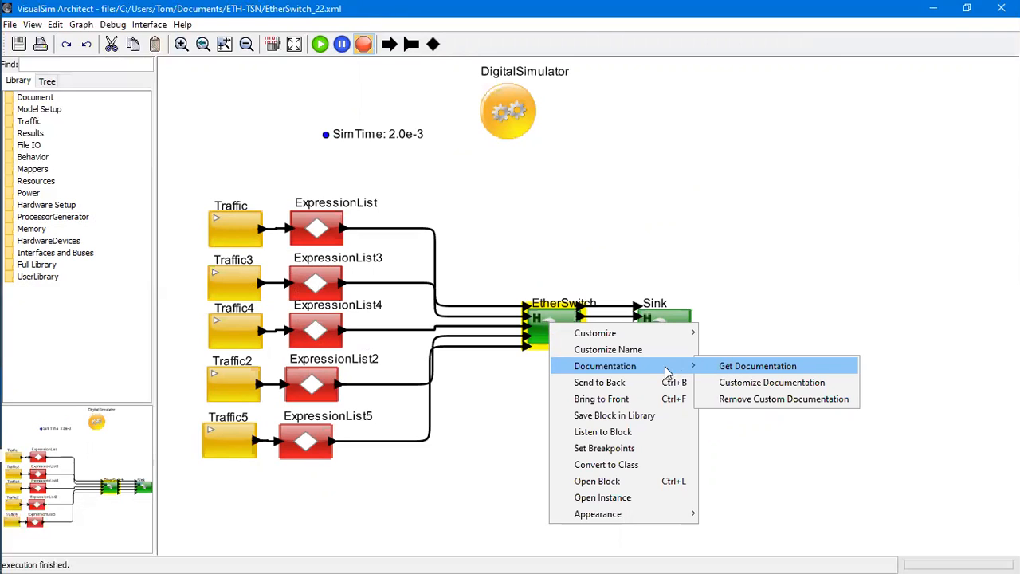
key(Return)
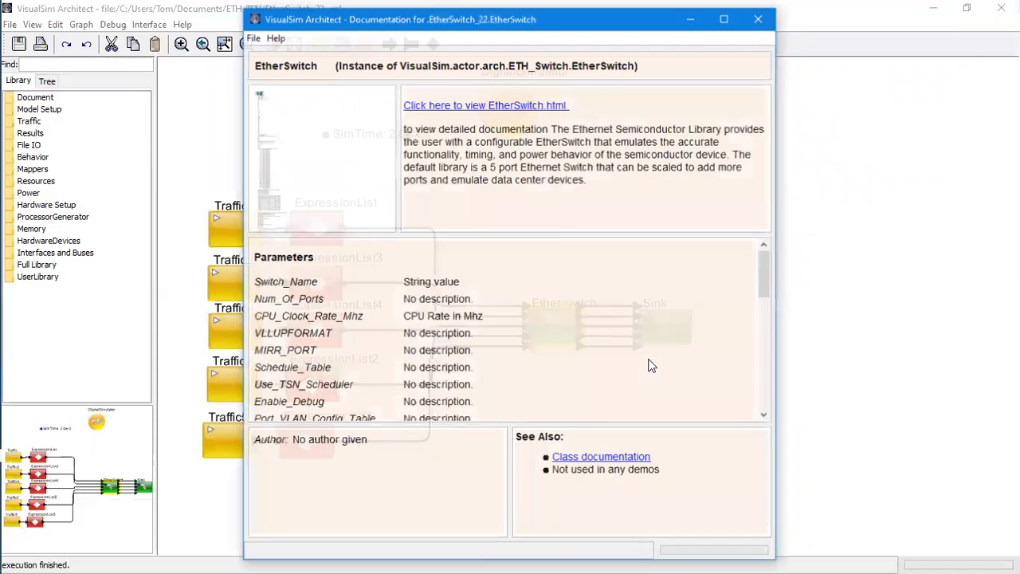
click(497, 106)
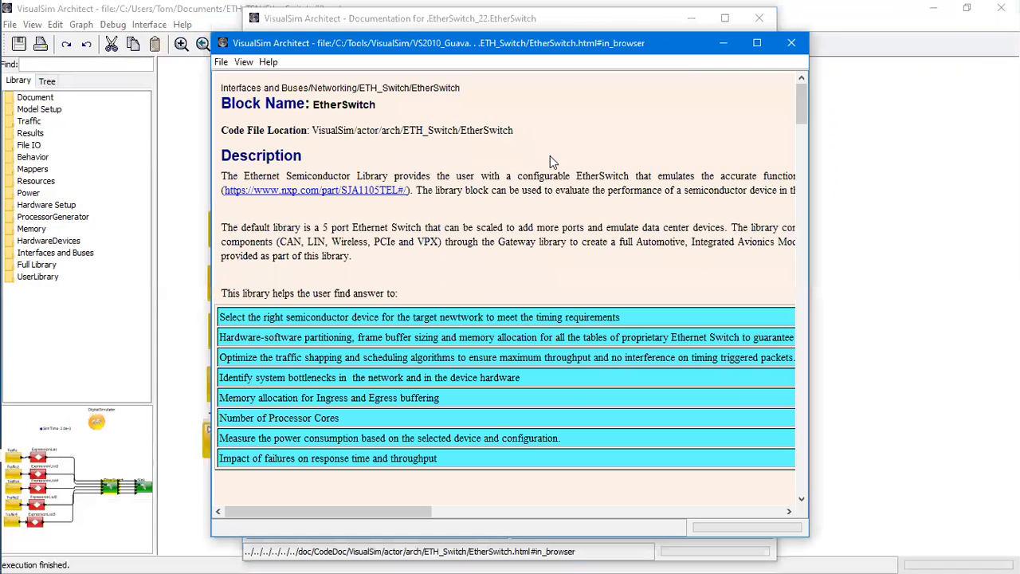
click(761, 47)
Read through the EtherSwitch page's description, ingress, forwarding and egress stages and configuration tables, and close both documentation windows
scroll(213, 283, down, 3)
scroll(212, 287, up, 3)
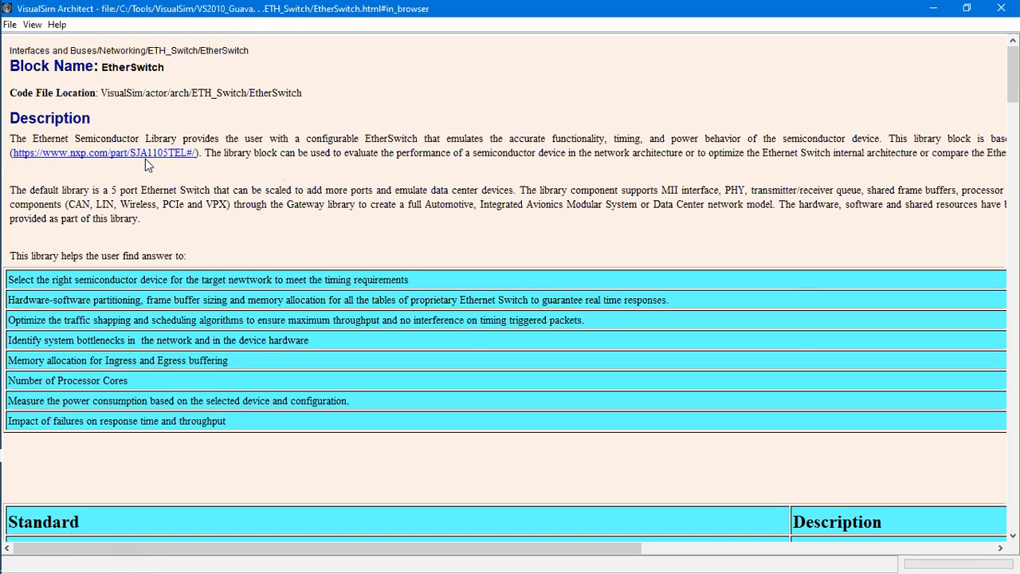
scroll(444, 278, down, 8)
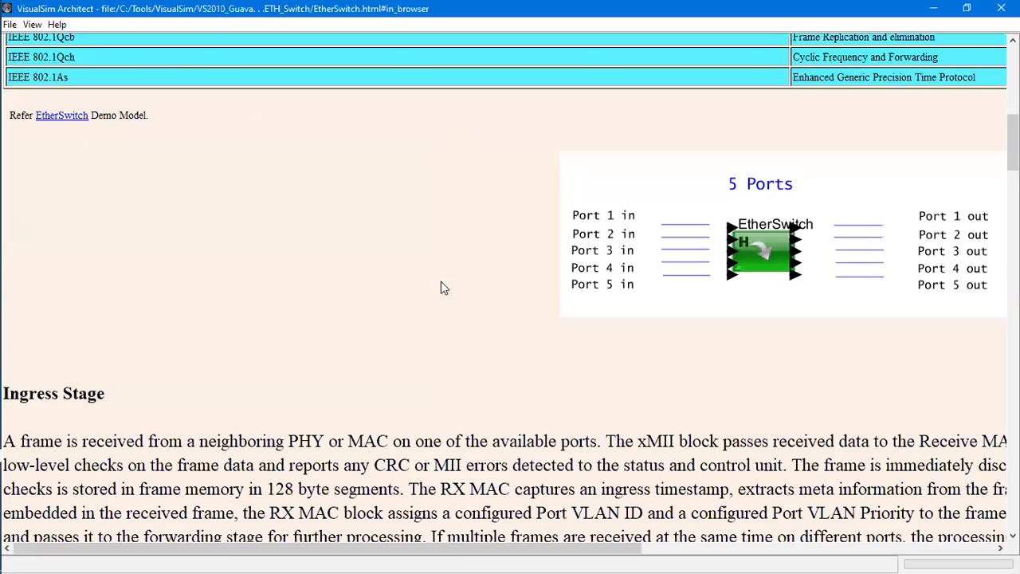
scroll(444, 289, down, 4)
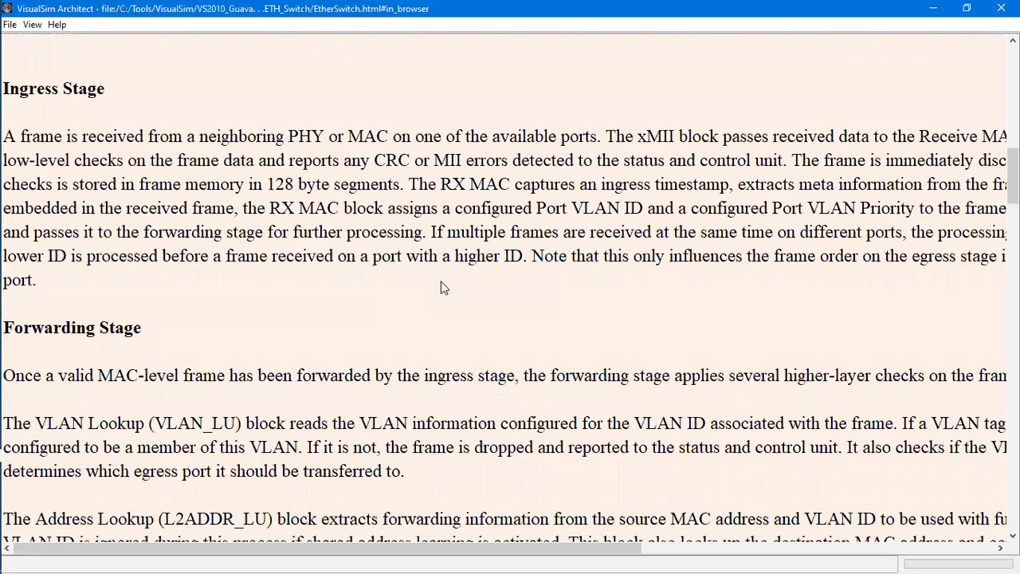
scroll(444, 288, down, 5)
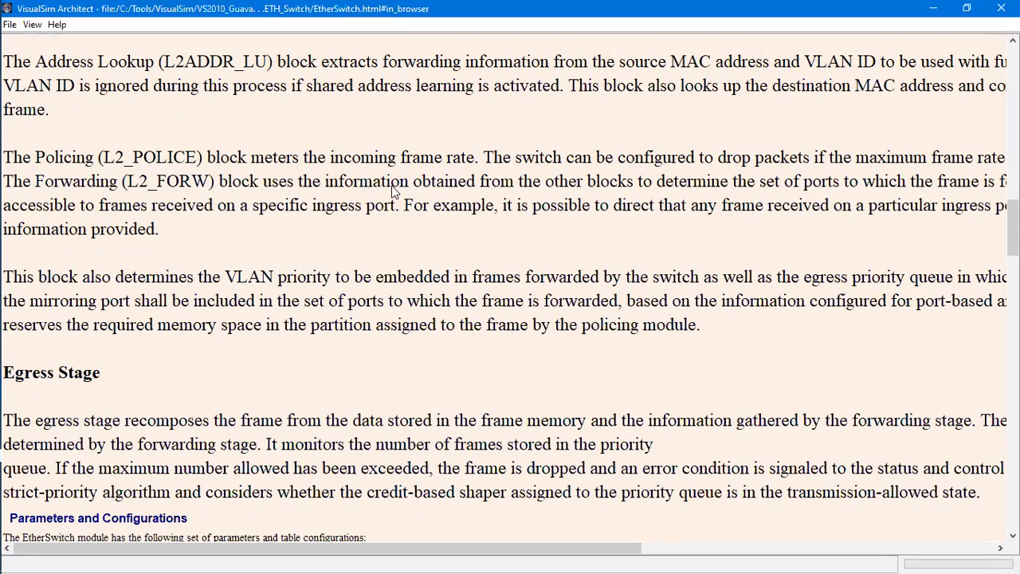
scroll(391, 199, down, 10)
scroll(391, 203, down, 5)
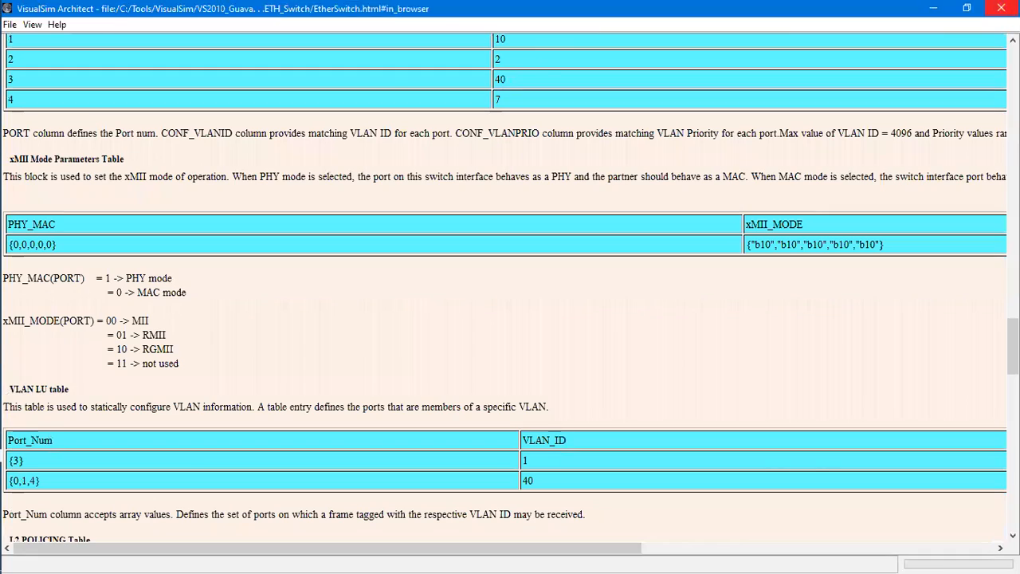
click(1001, 8)
click(759, 18)
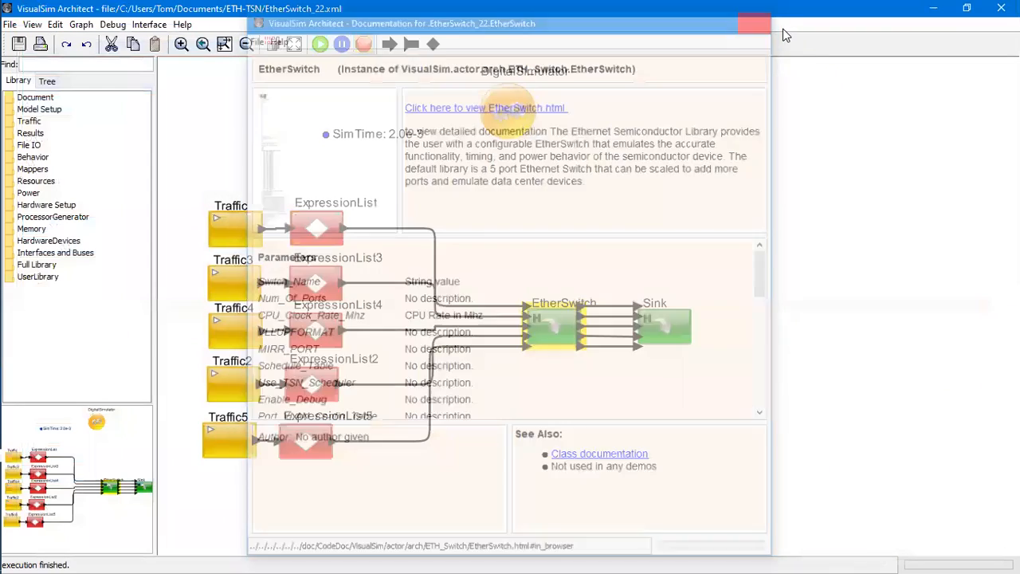